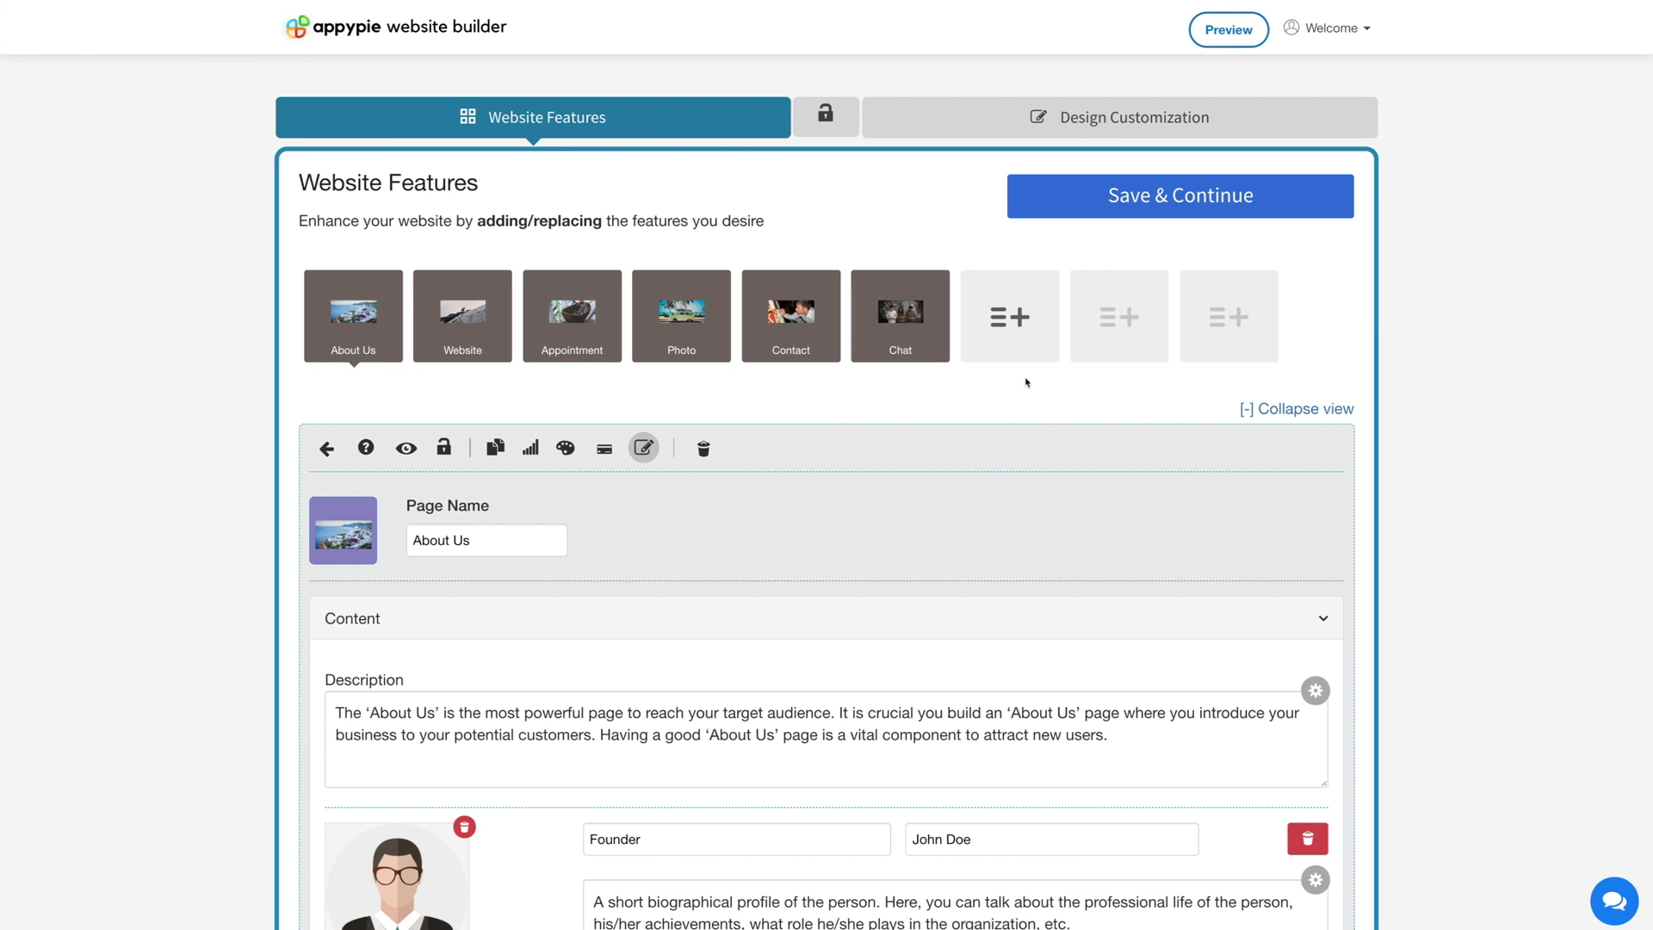
- Open the Add Website Features panel, glance at the Audio feature, and search the catalogue
left_click(1023, 325)
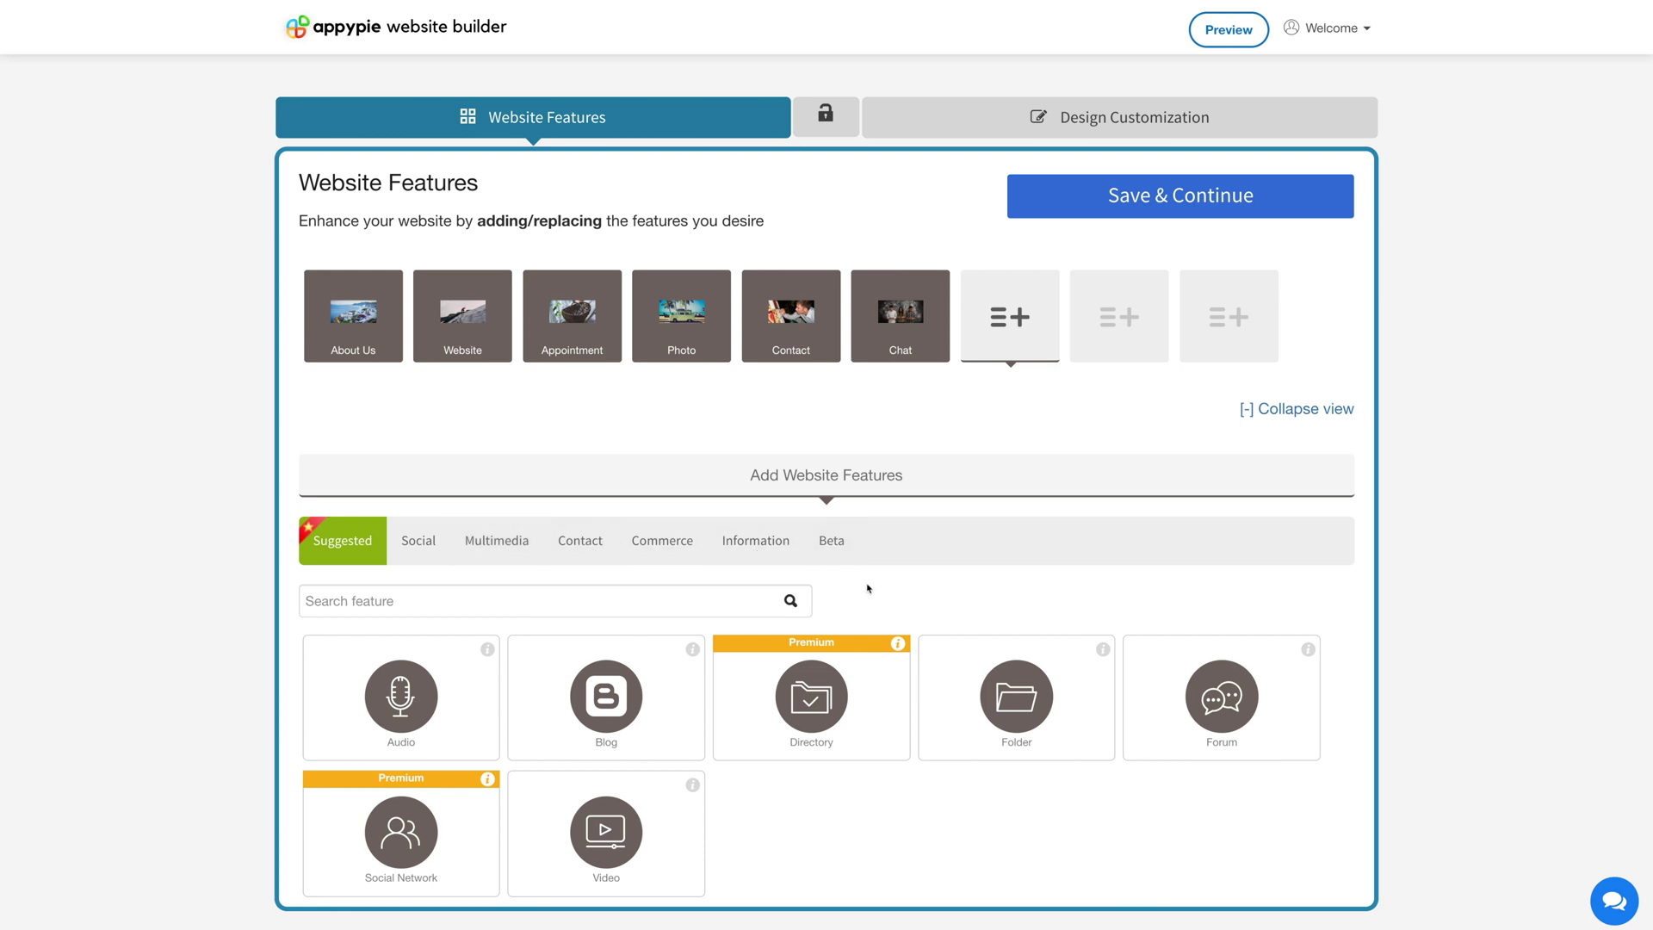
left_click(346, 600)
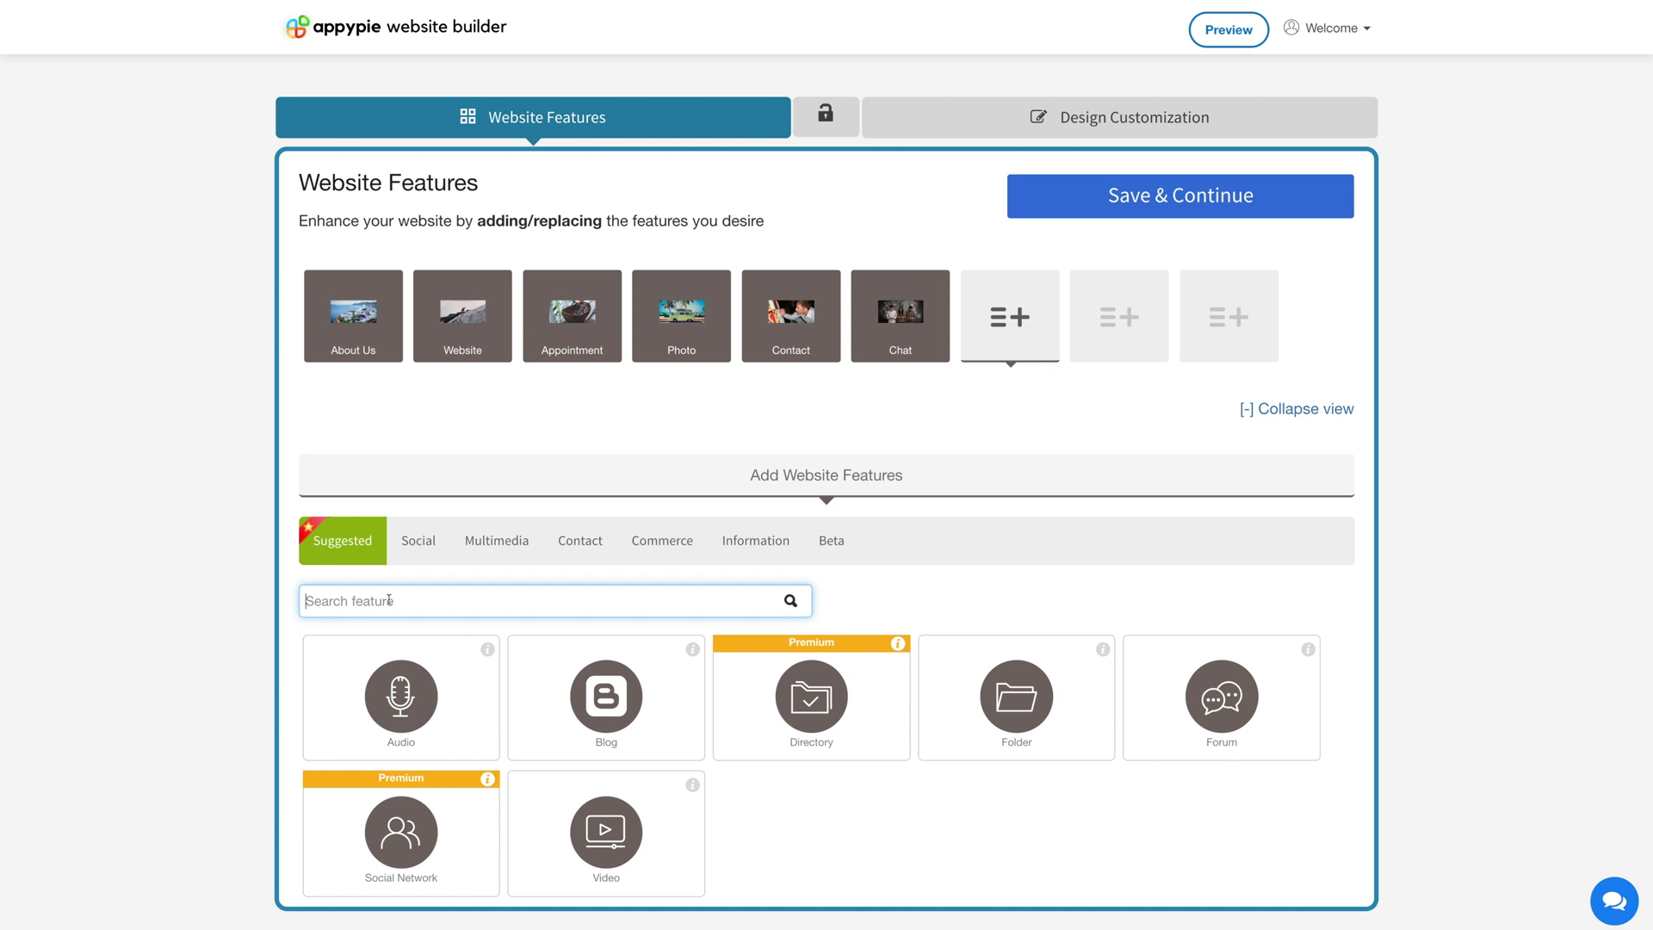
left_click(213, 659)
left_click(413, 699)
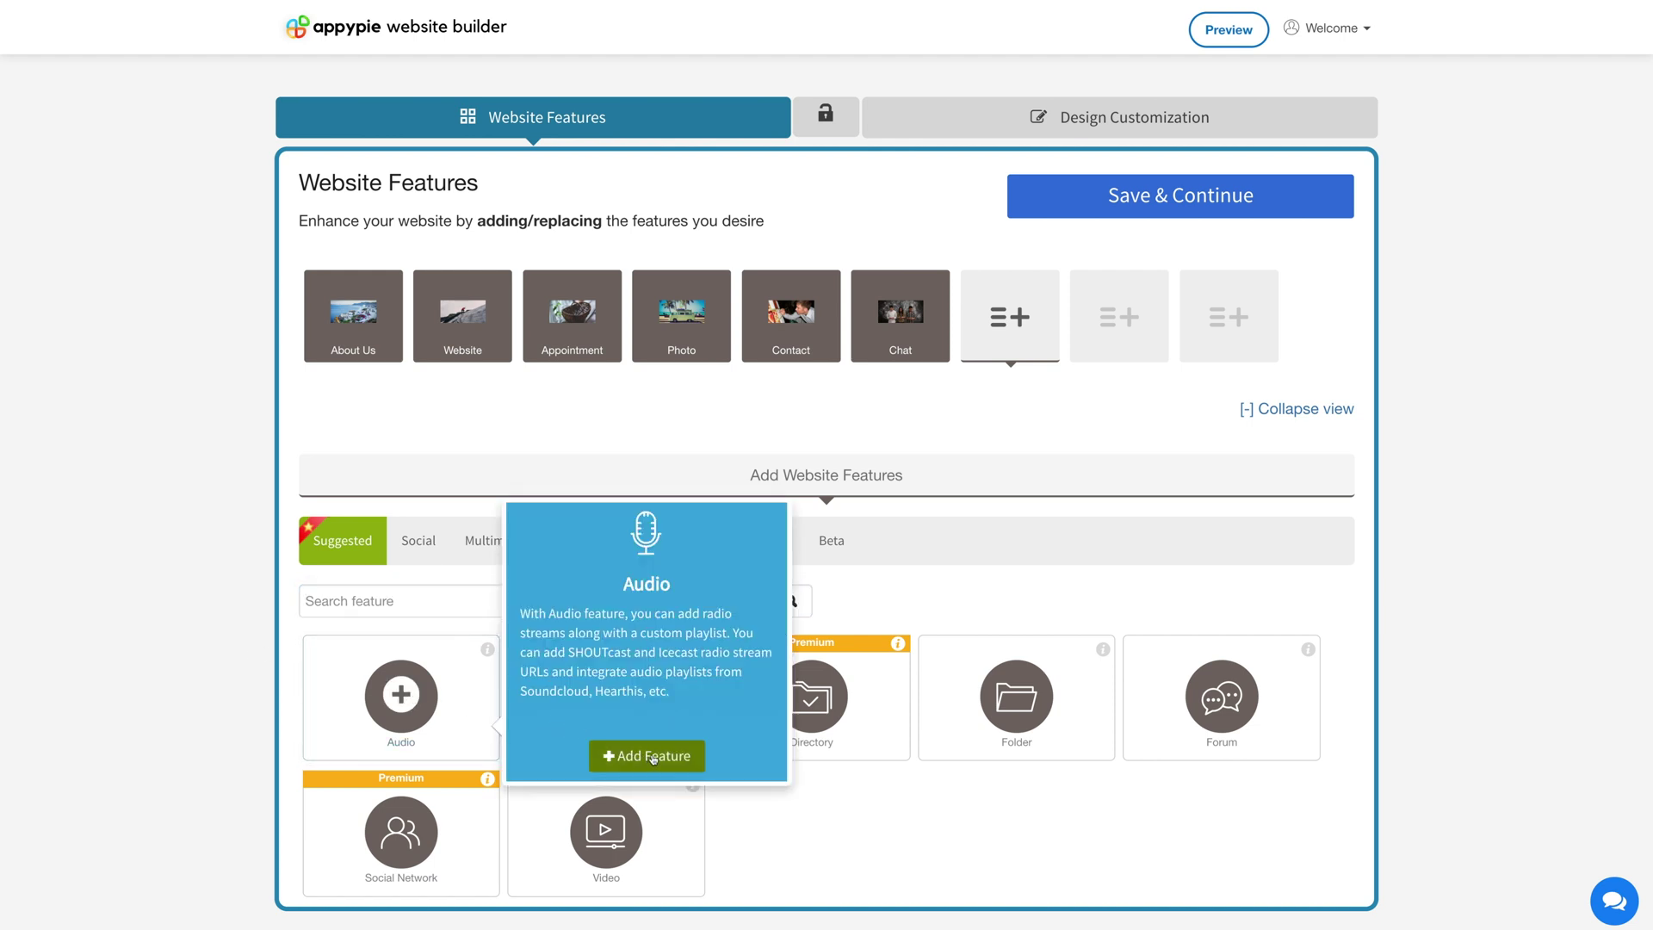
left_click(387, 601)
type("abo")
- Add the About Us feature from its catalogue card and select its page name for editing
left_click(400, 696)
left_click(647, 814)
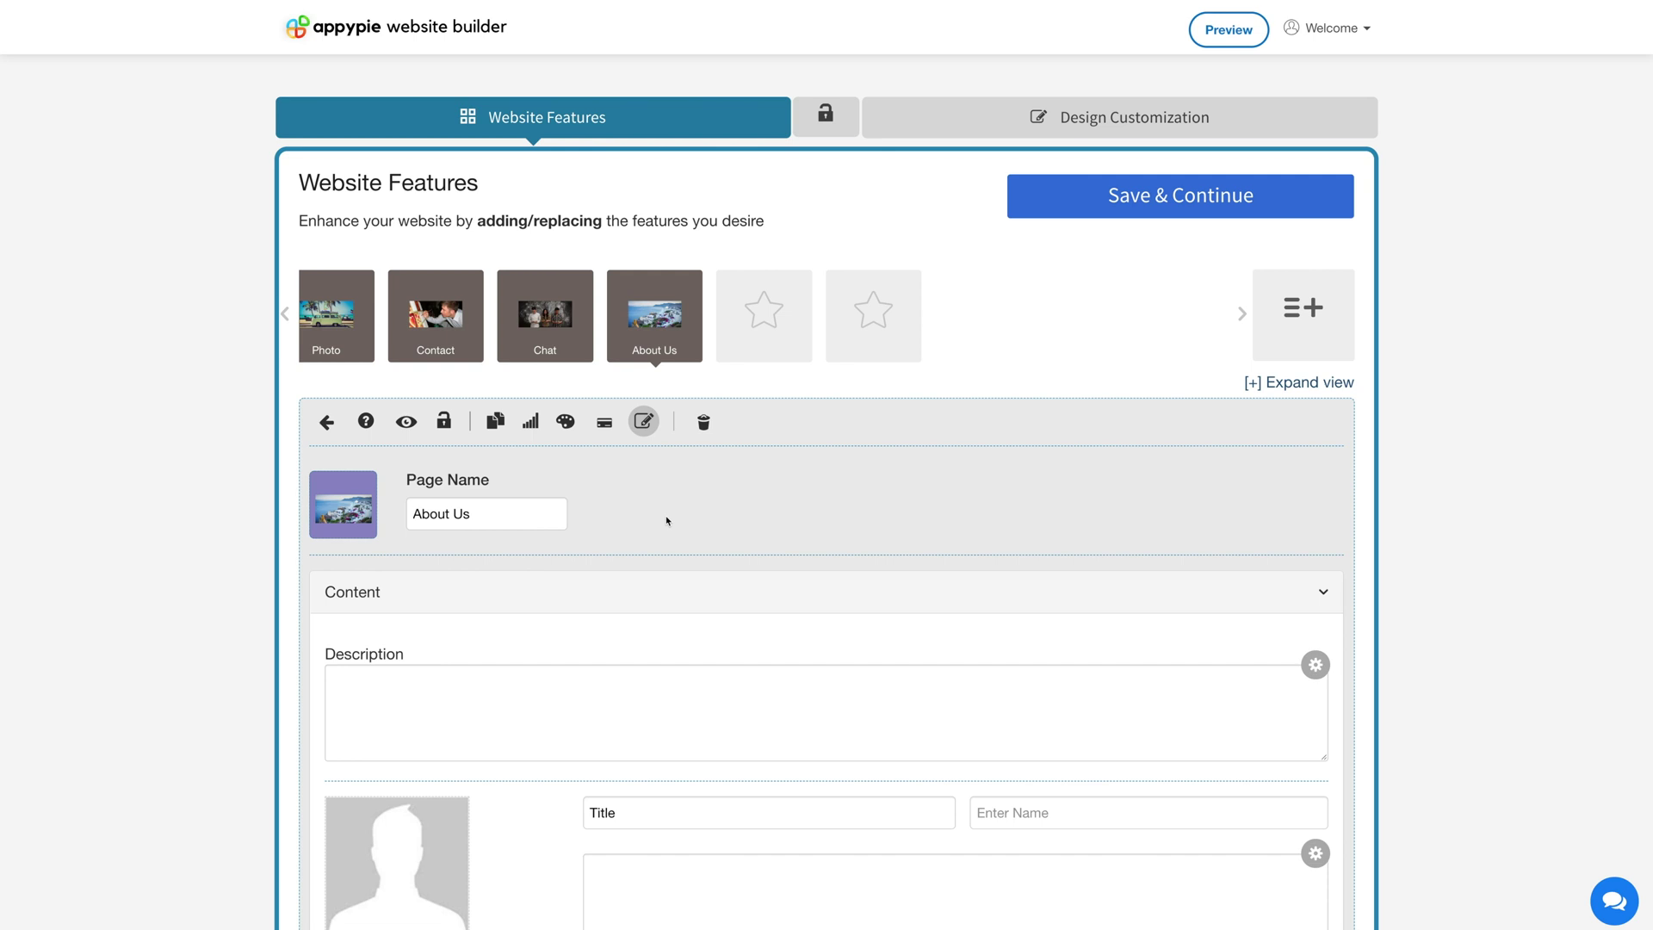
left_click(520, 514)
left_click(502, 553)
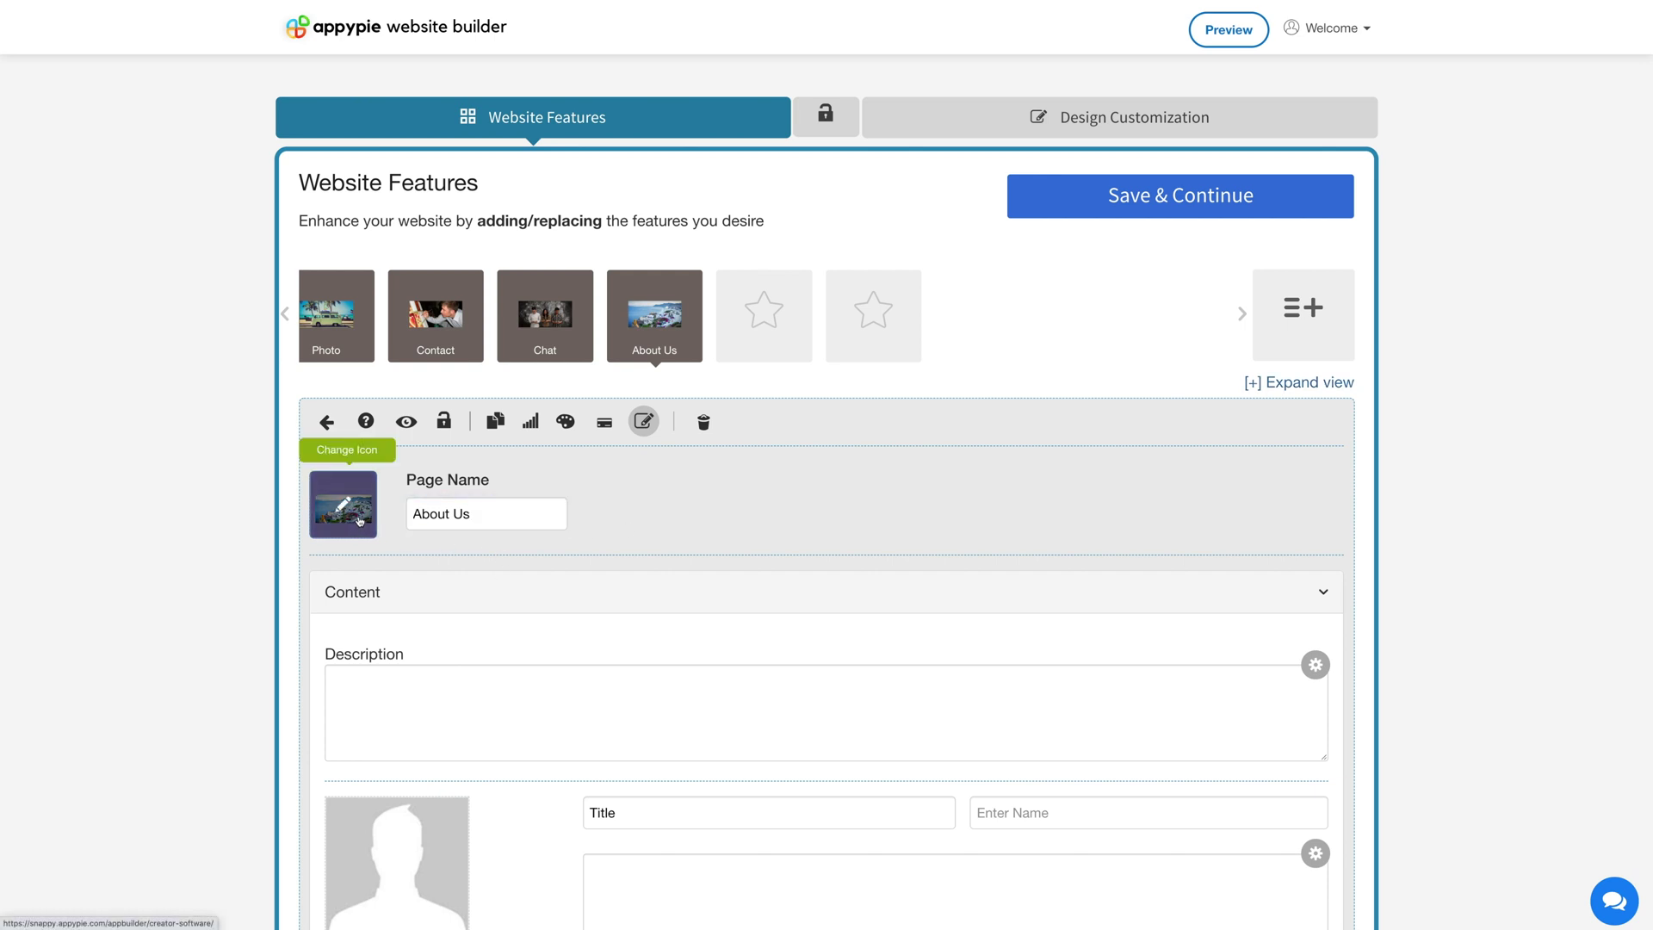
scroll(359, 521, "down", 2)
left_click(394, 444)
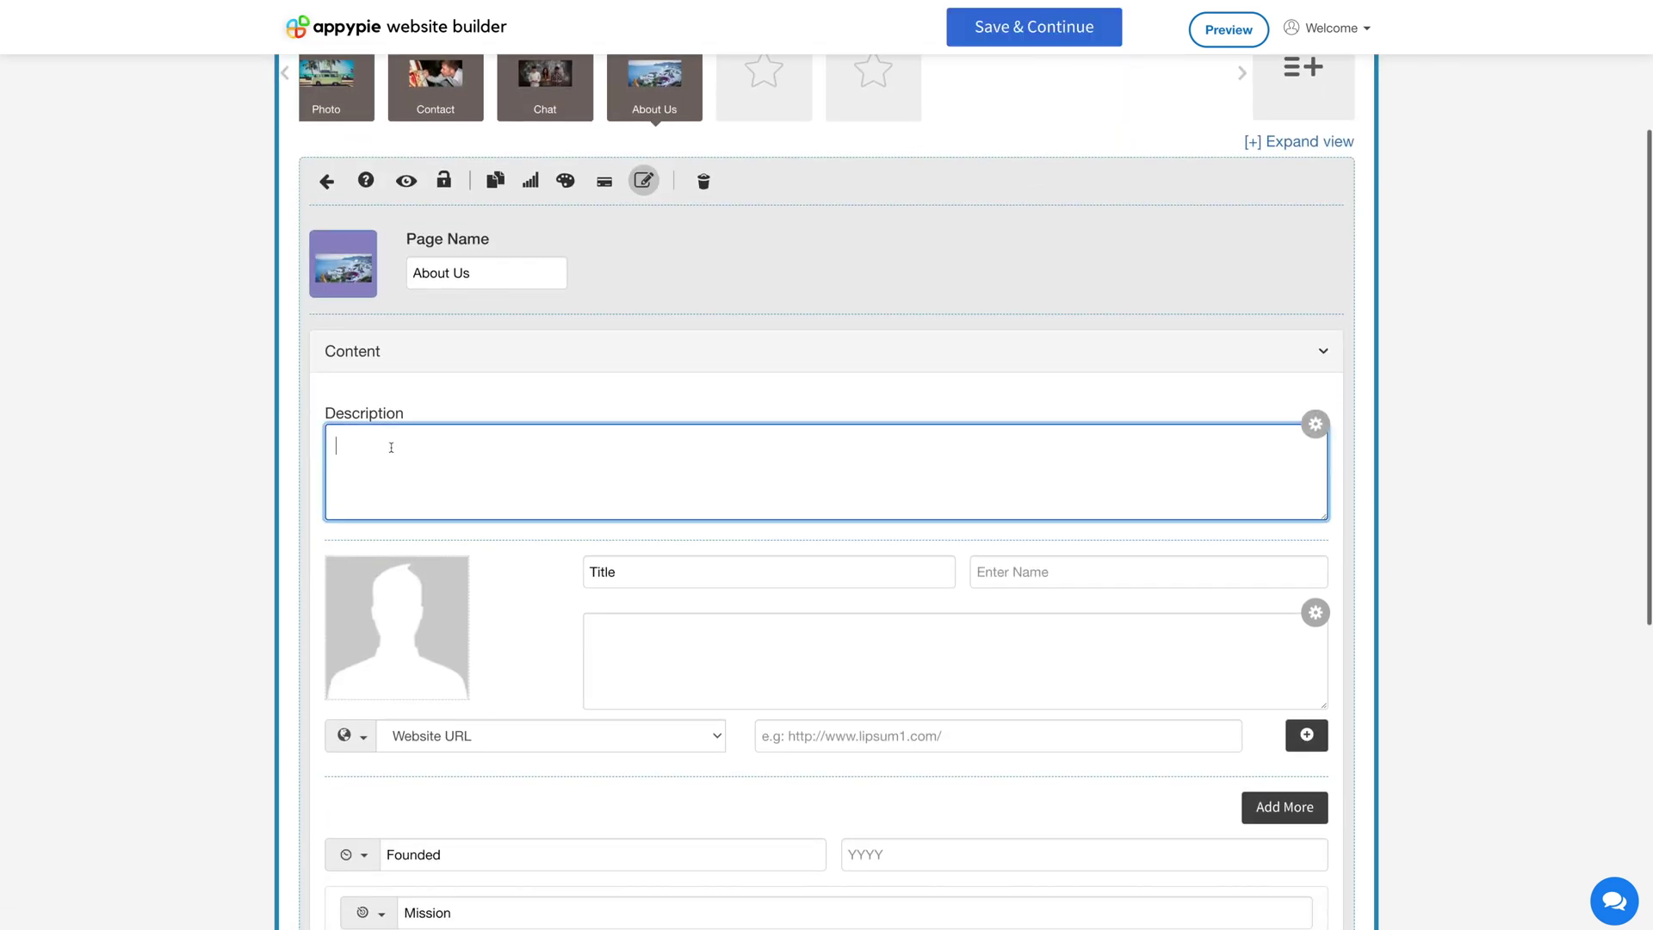
left_click(232, 543)
scroll(233, 543, "down", 2)
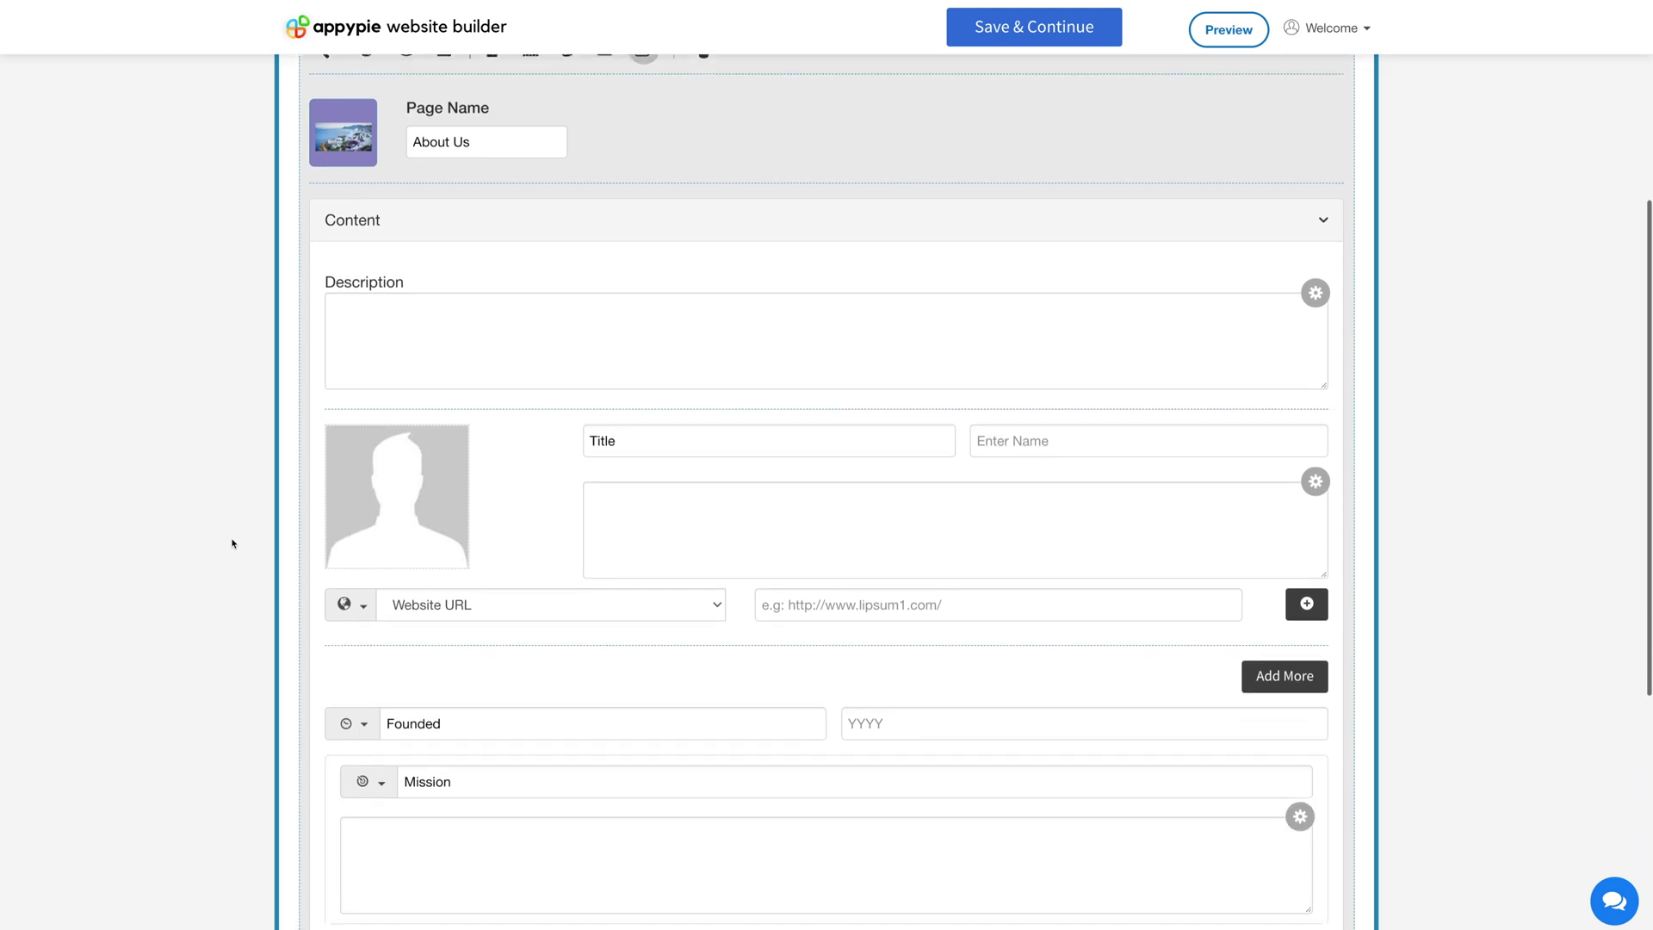
left_click(698, 390)
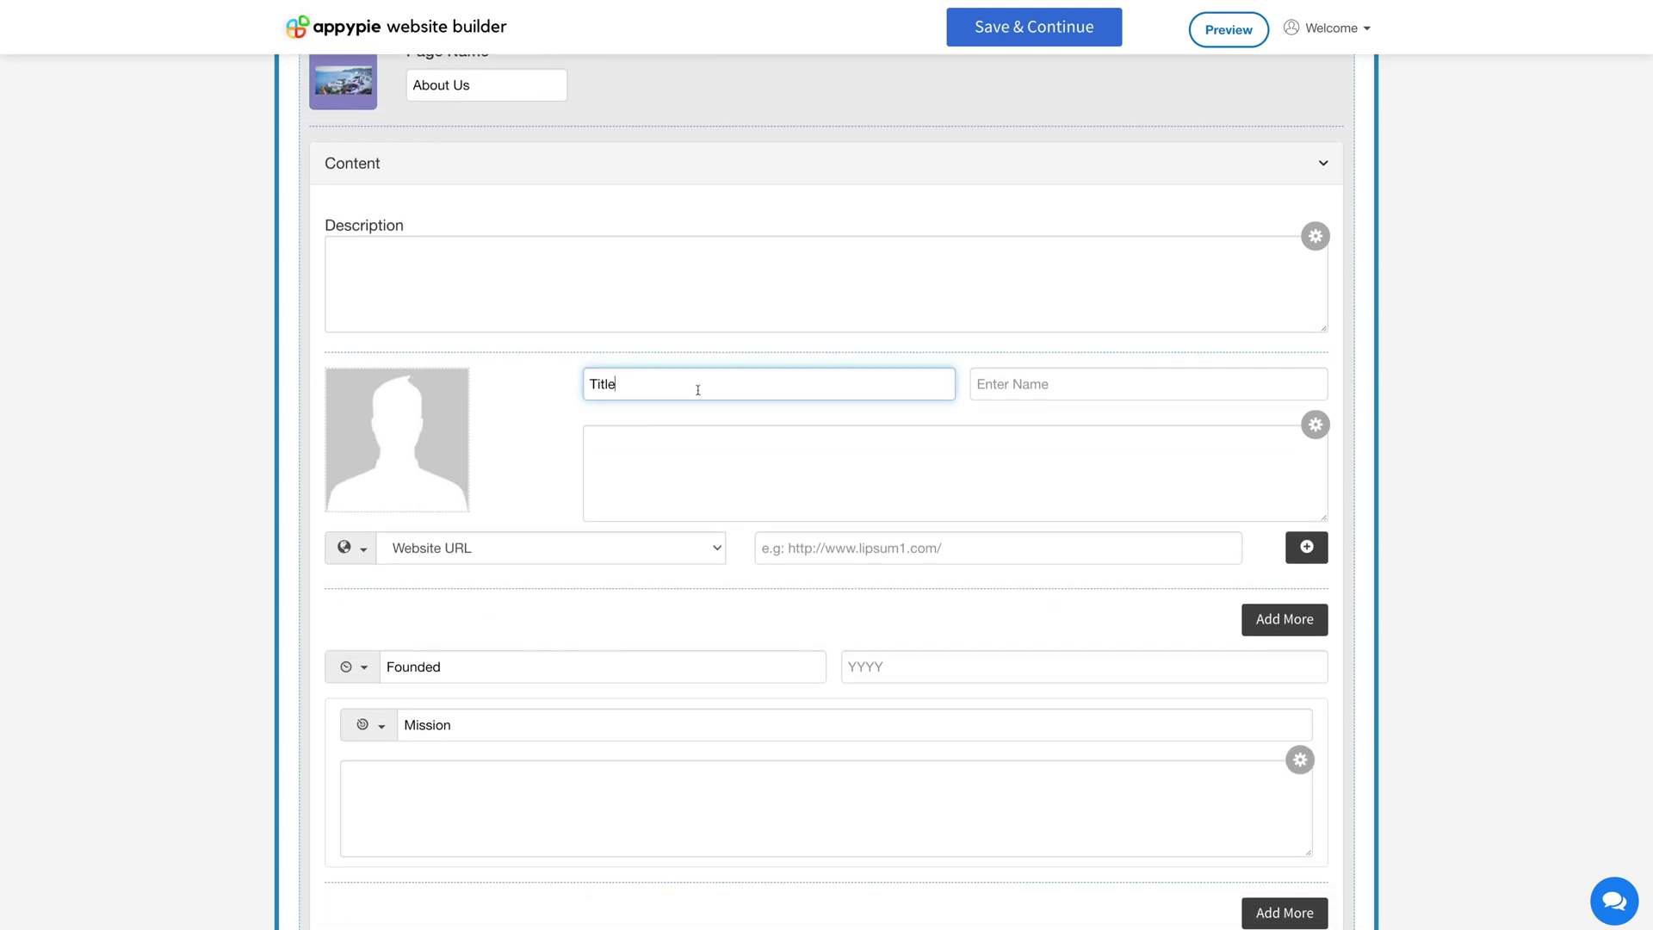
left_click(1031, 384)
left_click(574, 462)
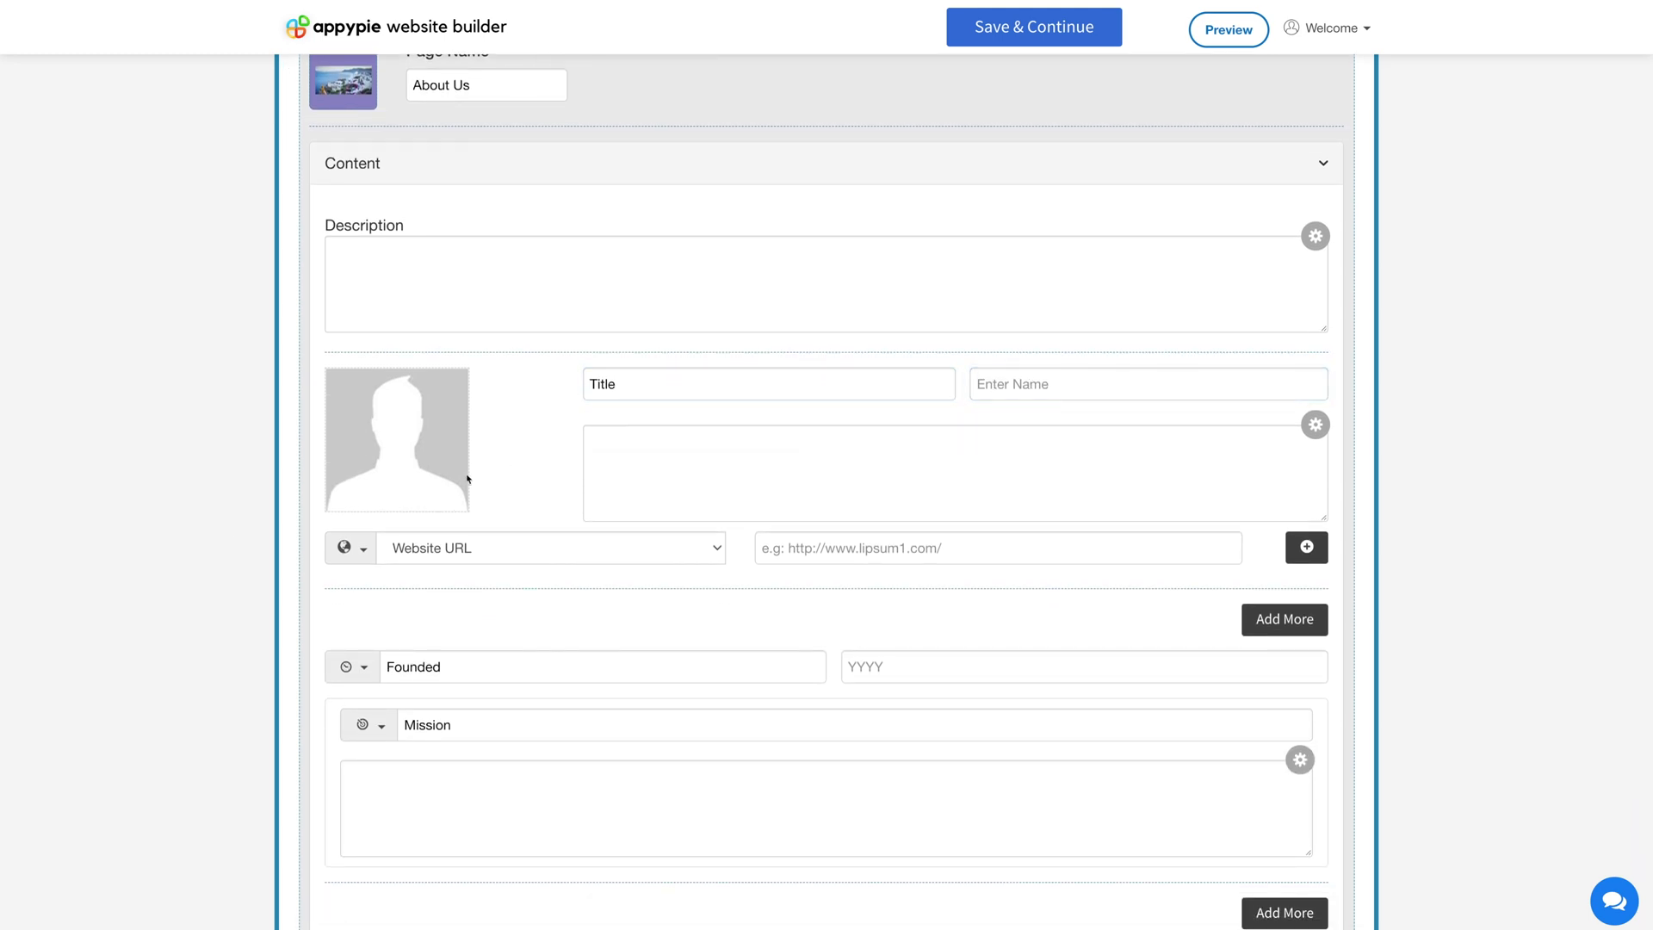
left_click(624, 468)
scroll(535, 495, "down", 1)
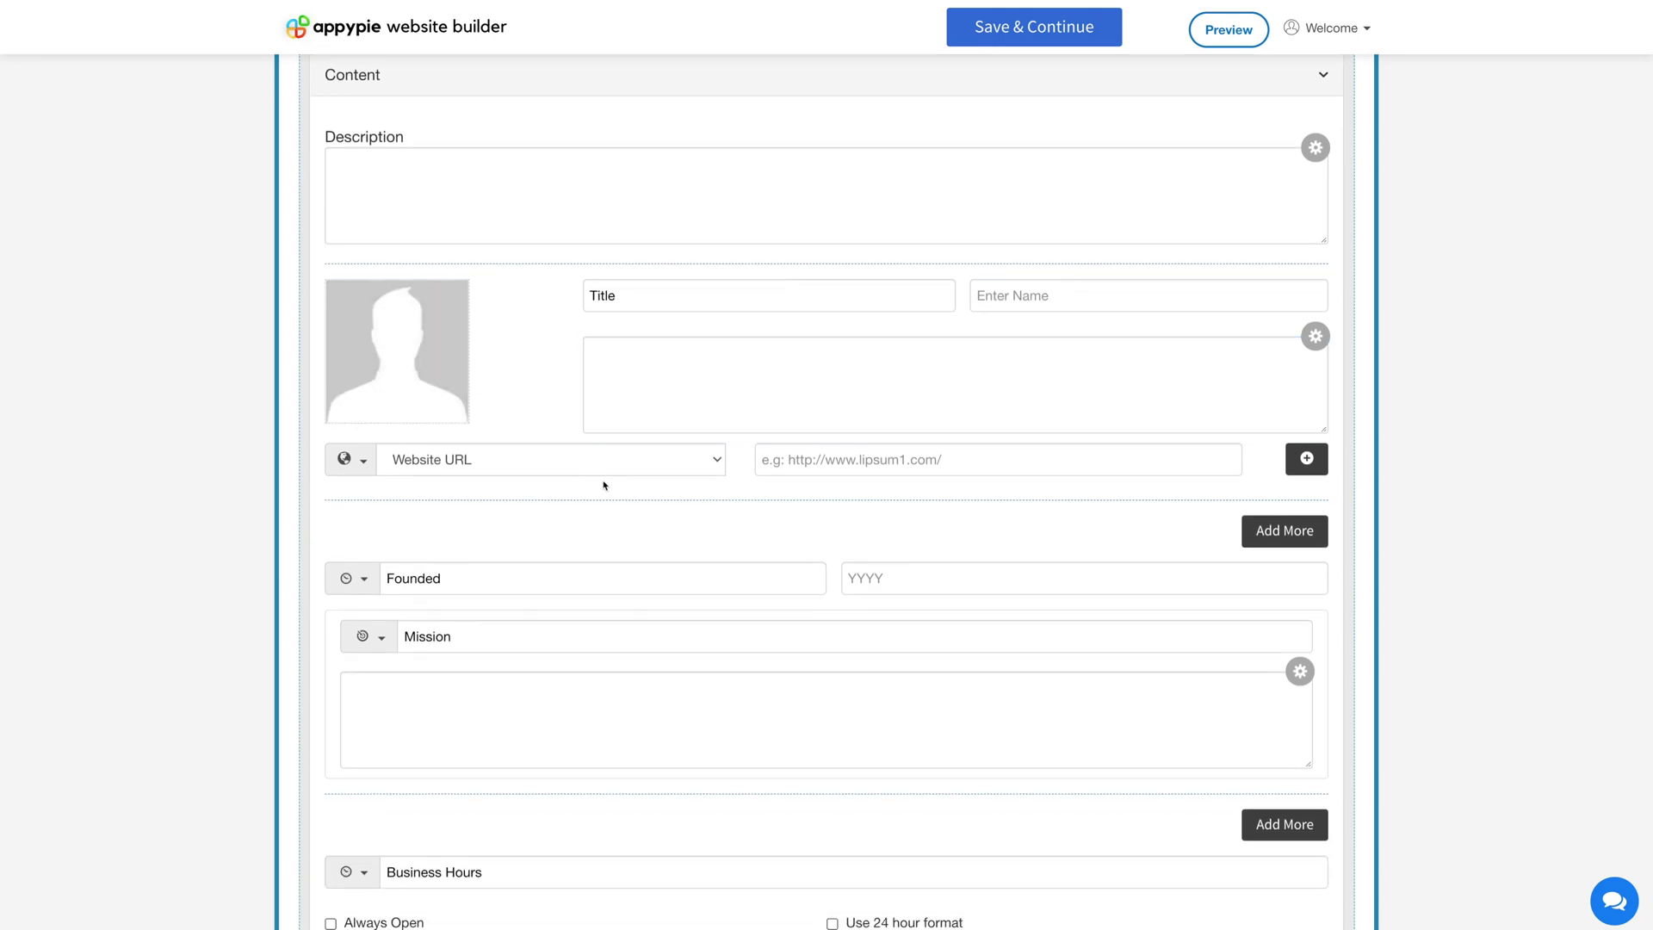
left_click(620, 461)
left_click(830, 460)
scroll(830, 462, "down", 1)
left_click(955, 516)
left_click(824, 614)
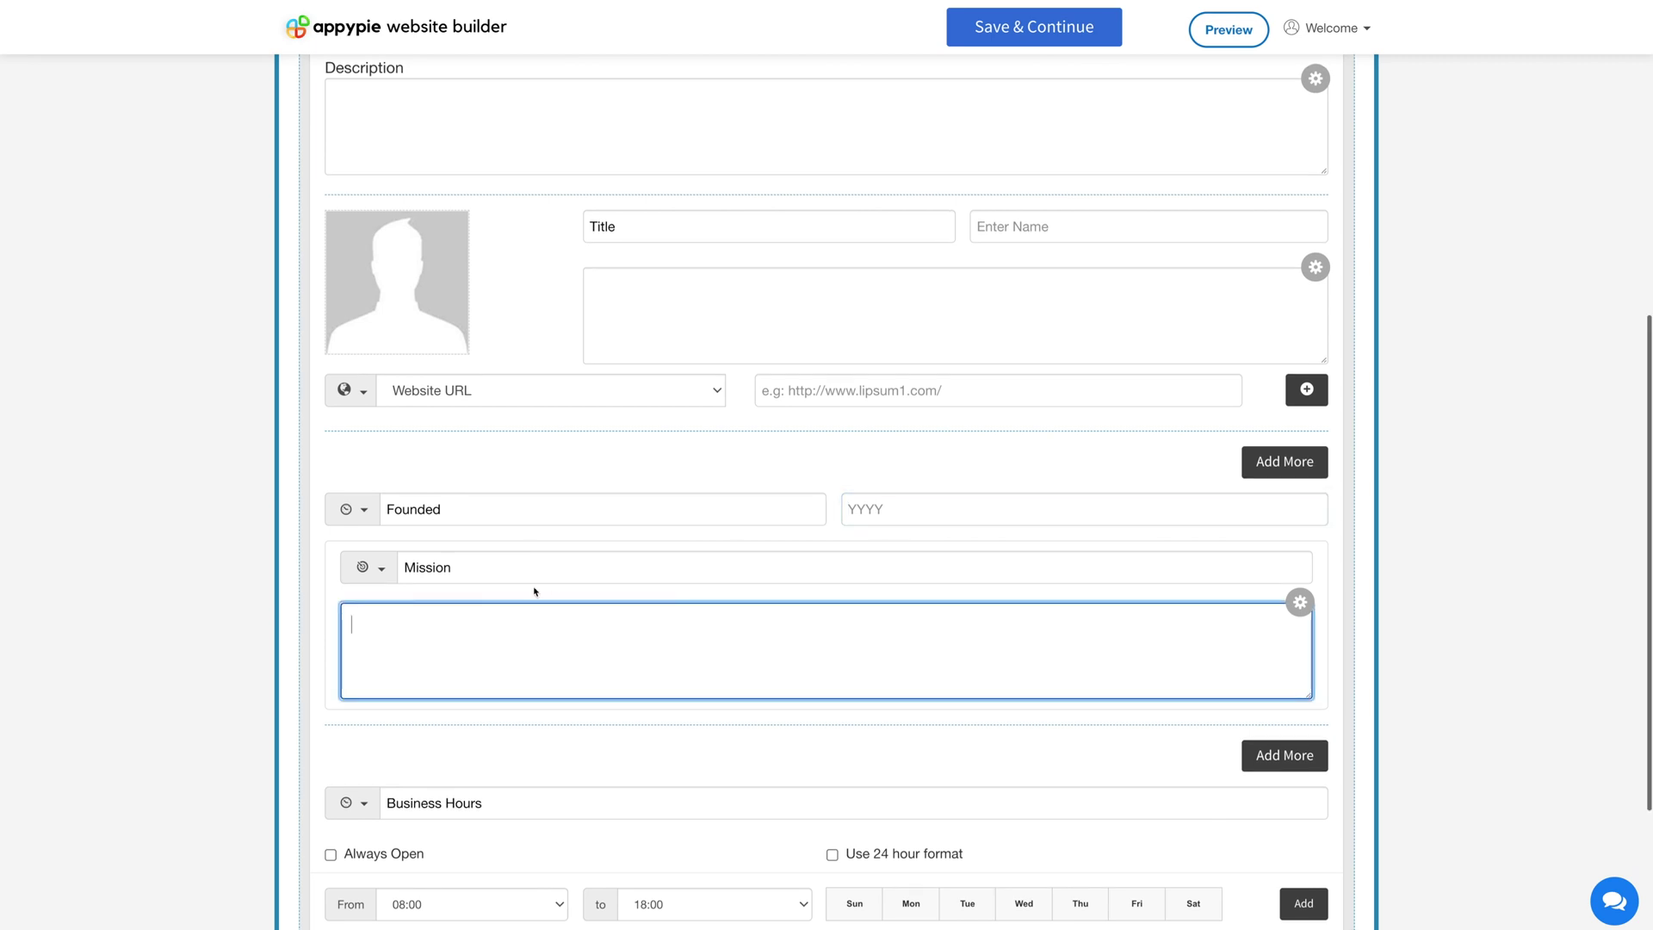
scroll(588, 582, "down", 2)
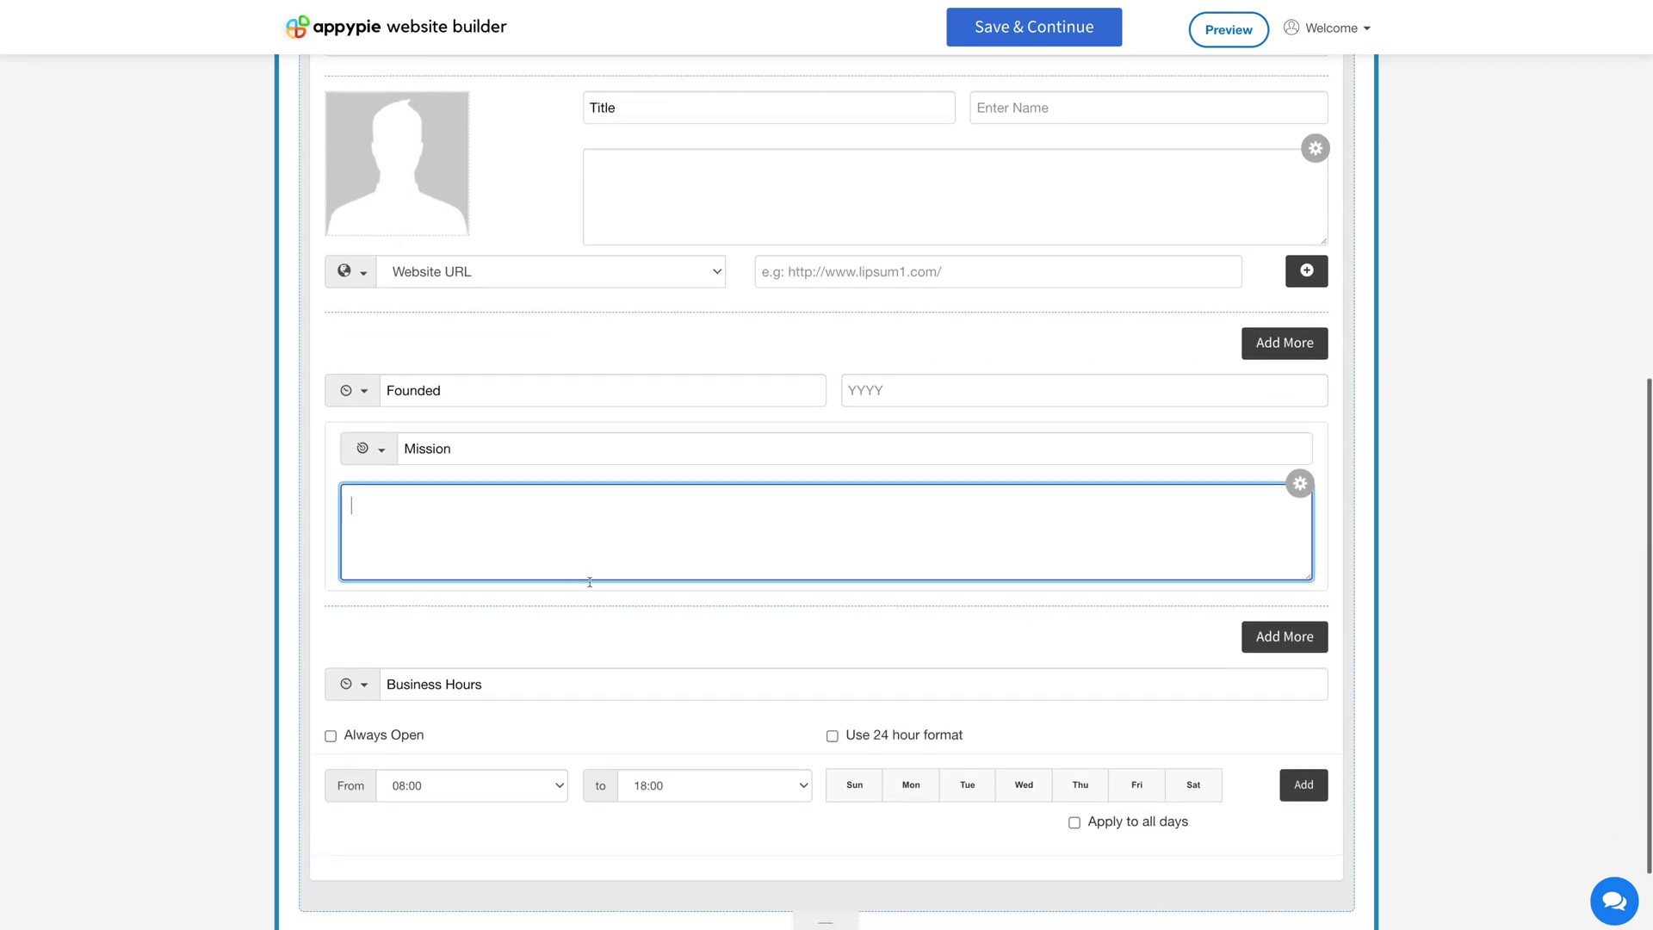
scroll(625, 583, "down", 1)
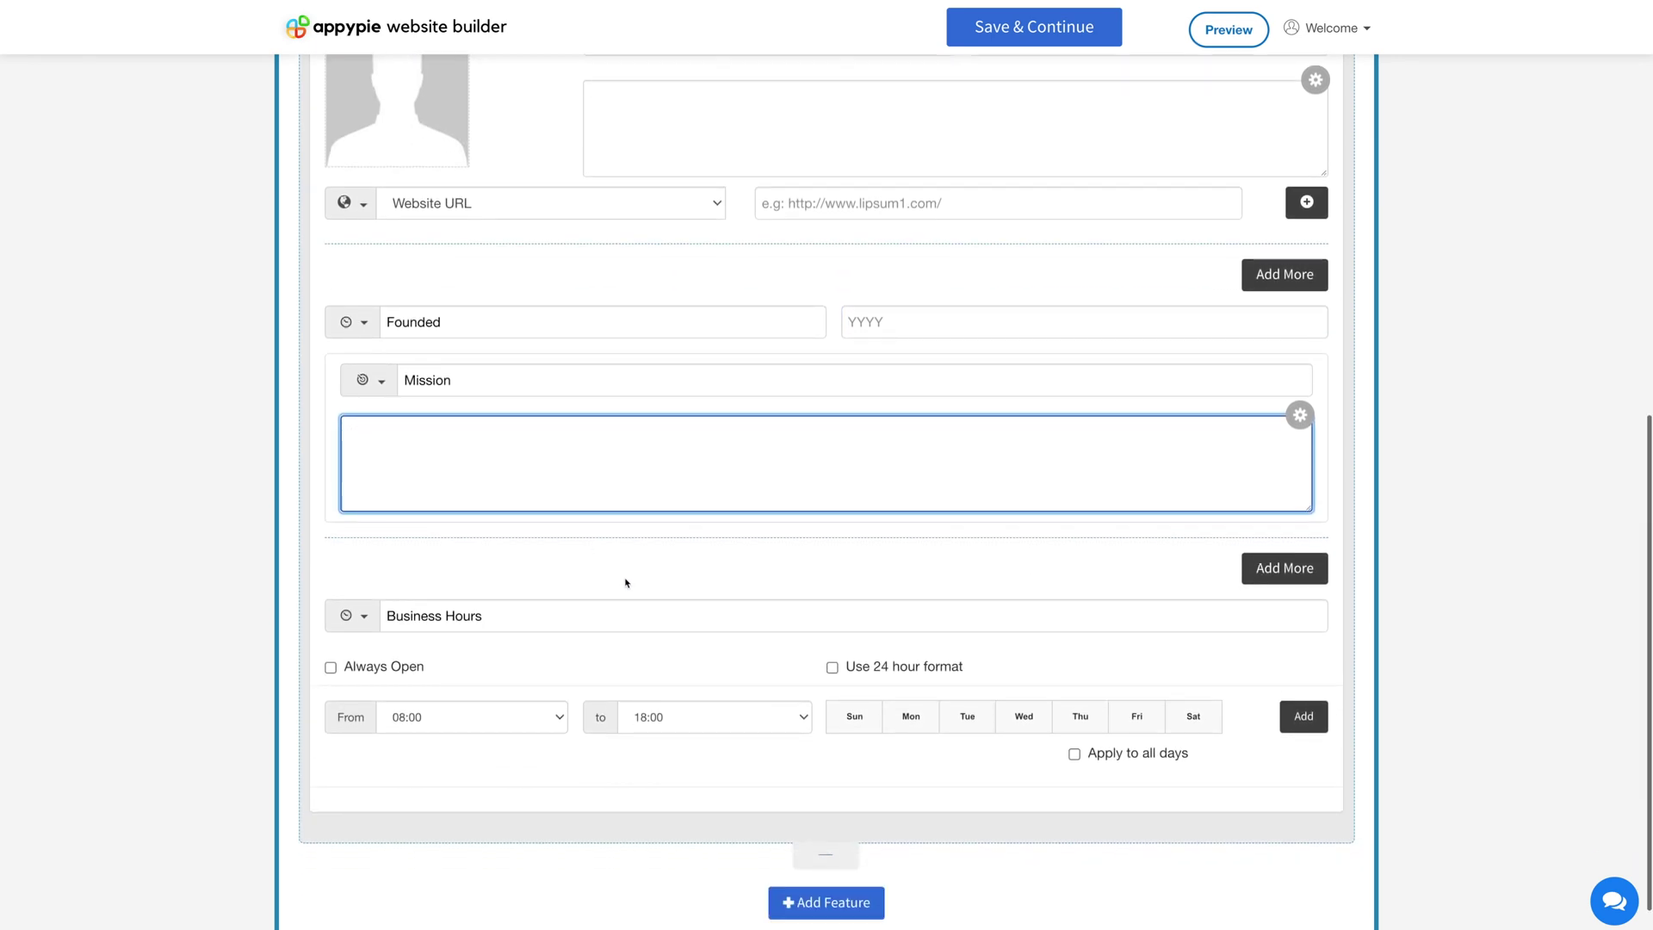
left_click(581, 572)
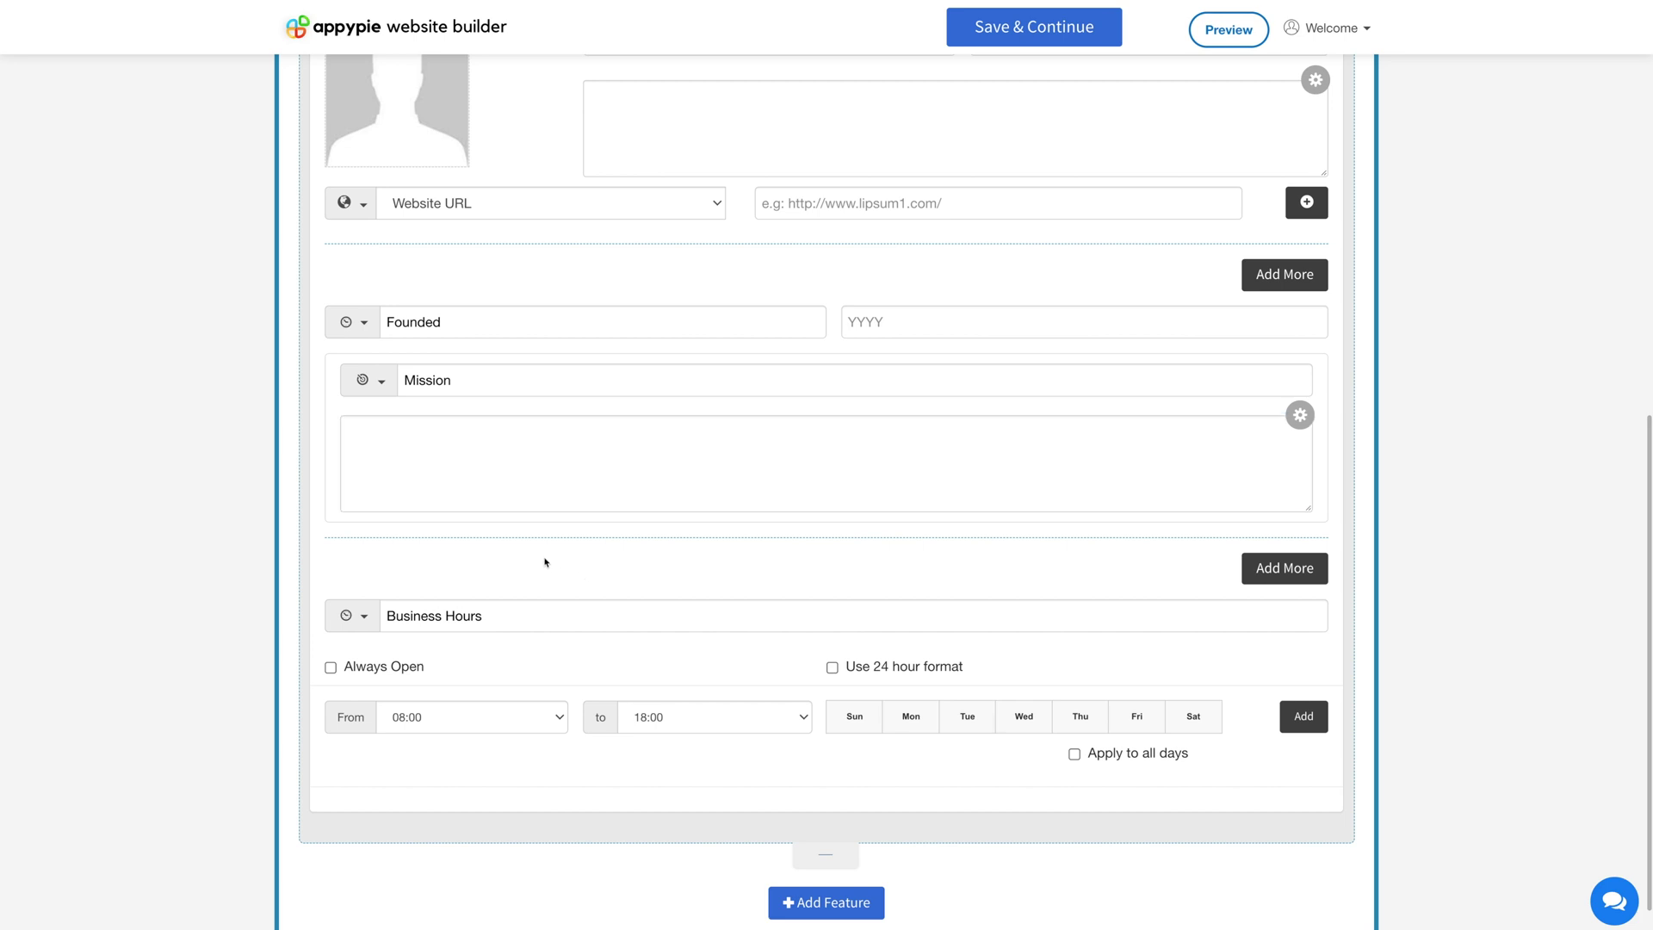
scroll(546, 564, "down", 1)
left_click(510, 582)
left_click(511, 645)
left_click(330, 634)
left_click(331, 746)
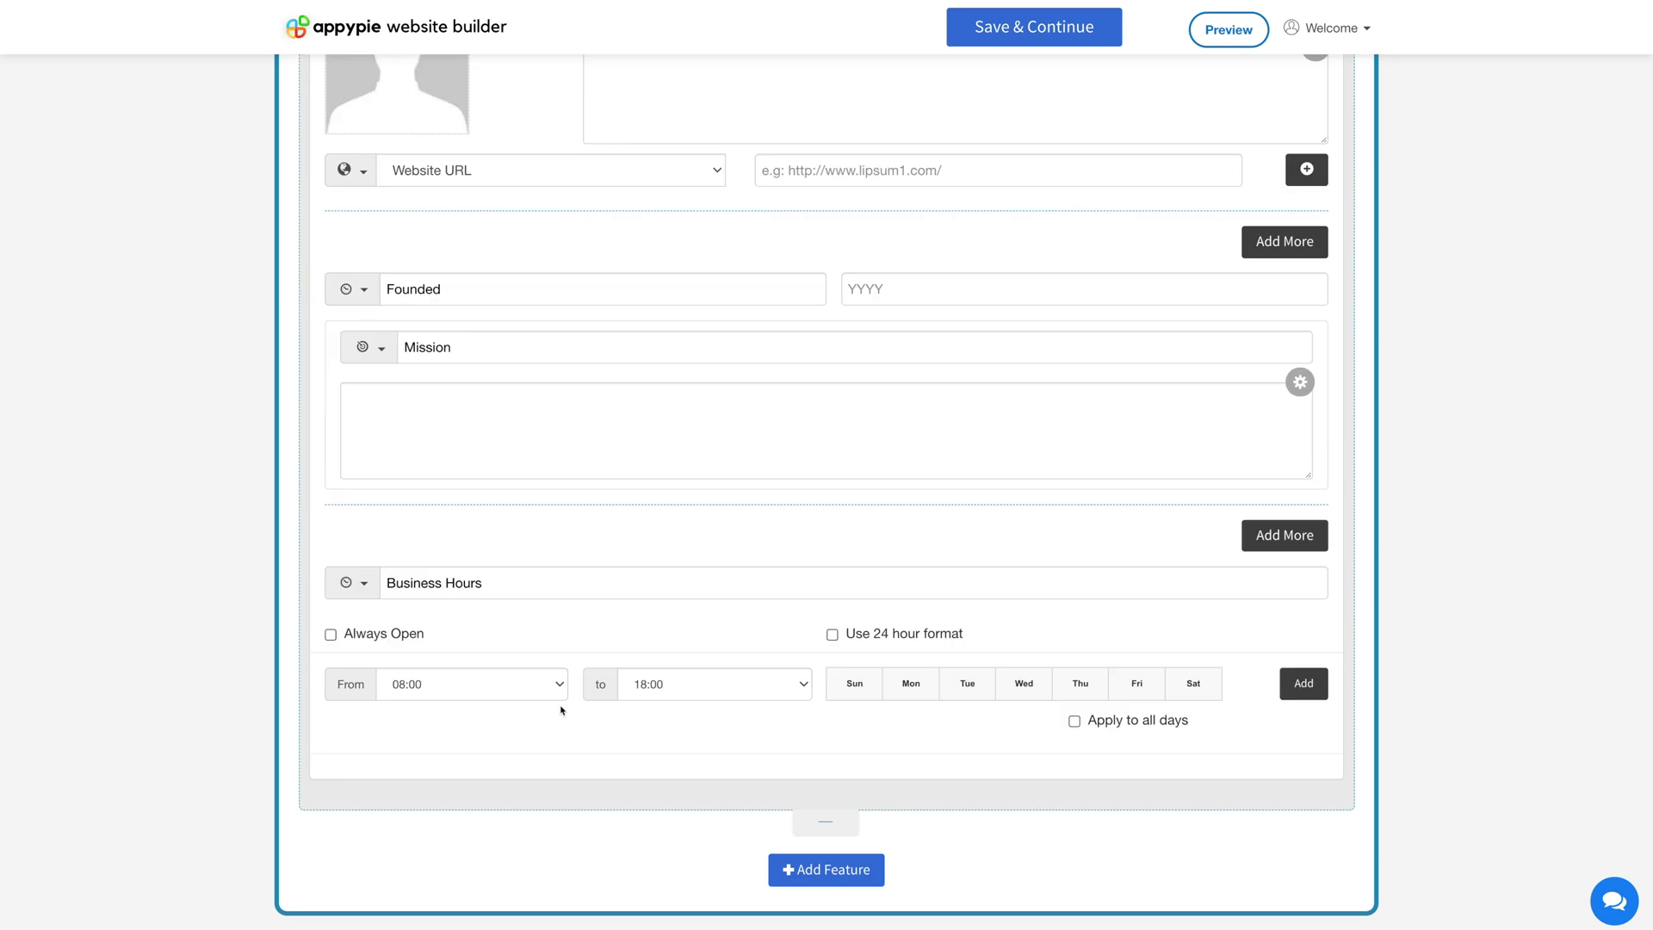
scroll(1247, 720, "up", 3)
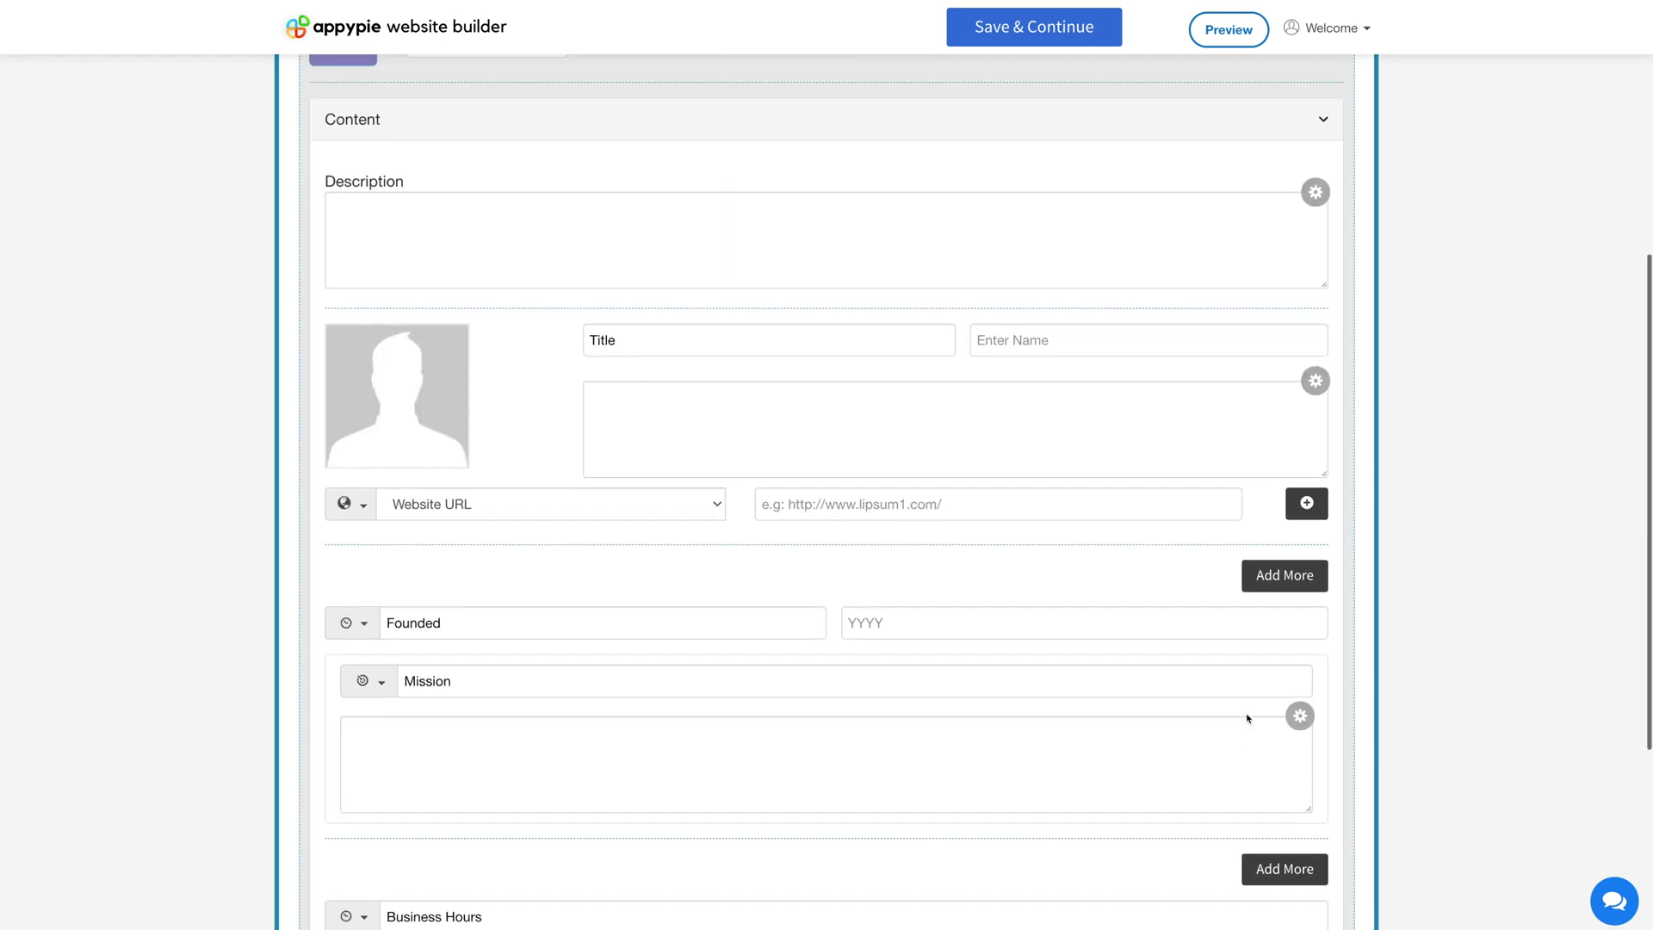
scroll(1247, 719, "up", 1)
scroll(1246, 717, "up", 1)
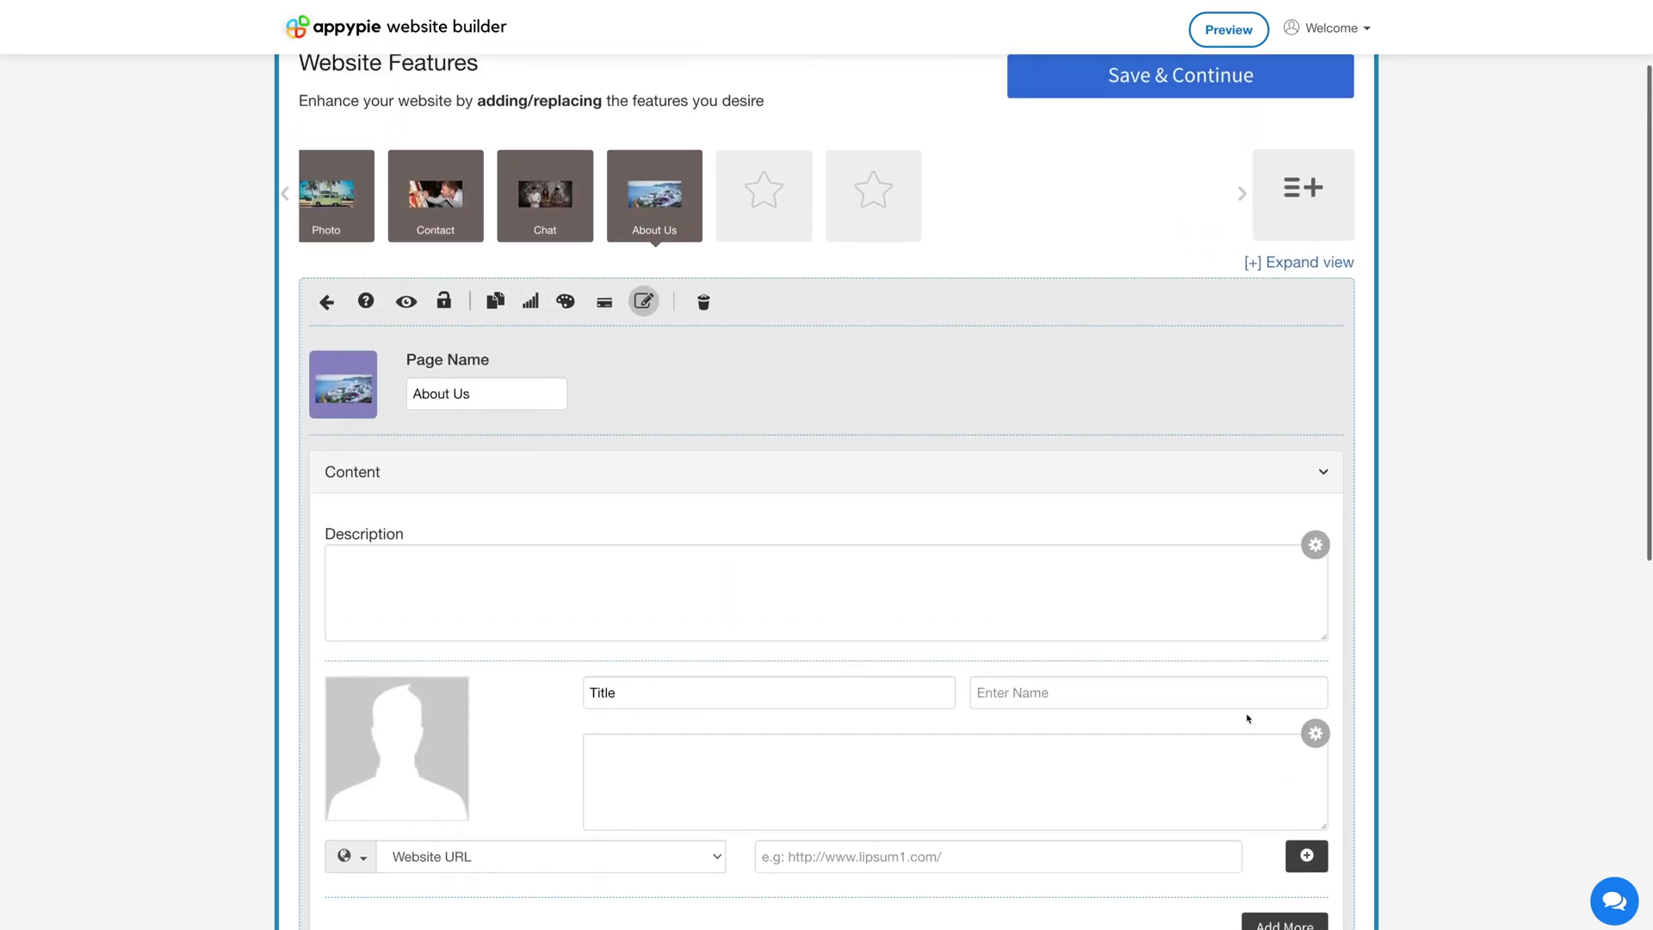
scroll(1248, 719, "up", 1)
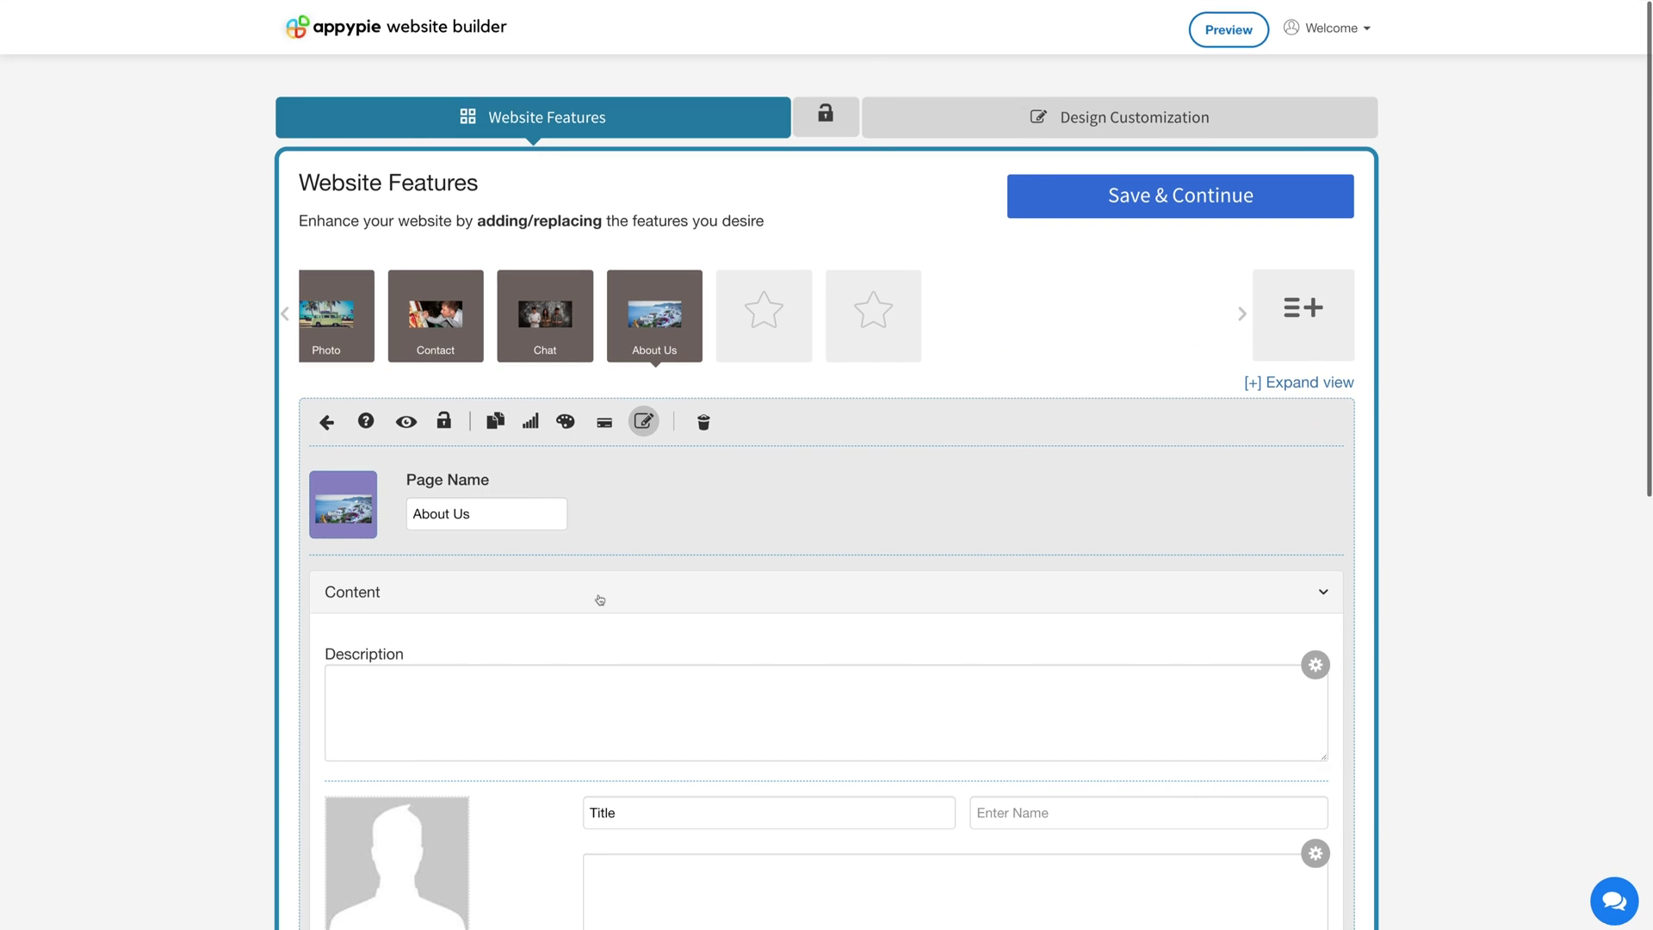
- Open the About Us Layout & Color Scheme settings and browse backgrounds without applying one
left_click(564, 422)
scroll(688, 538, "down", 1)
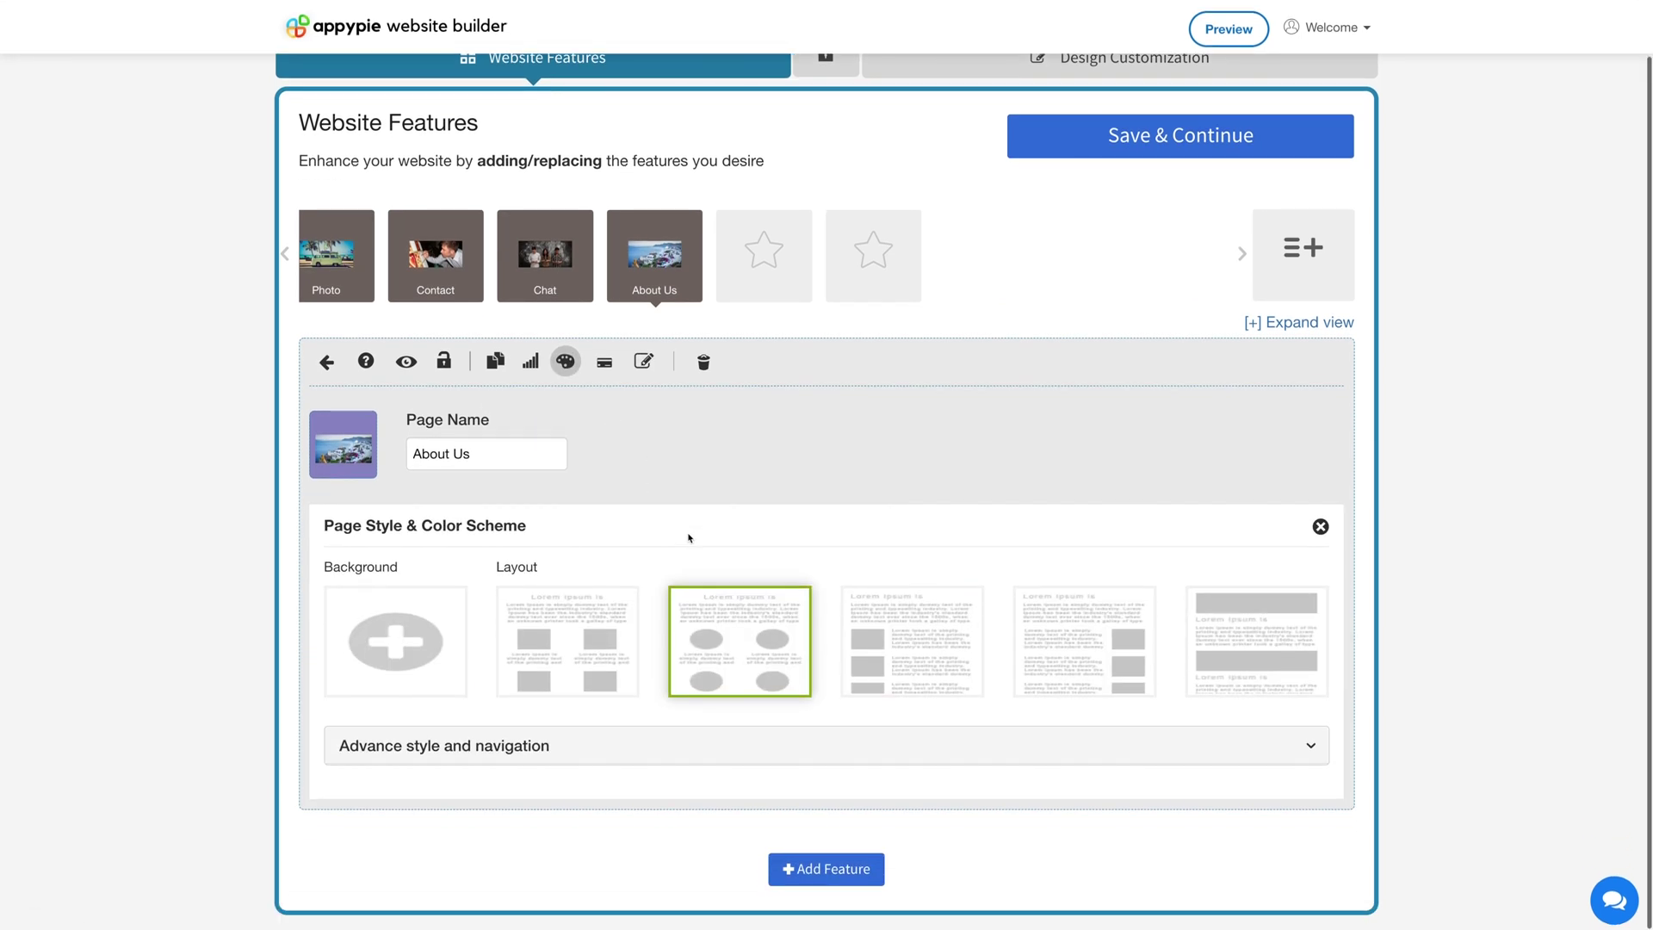
left_click(385, 638)
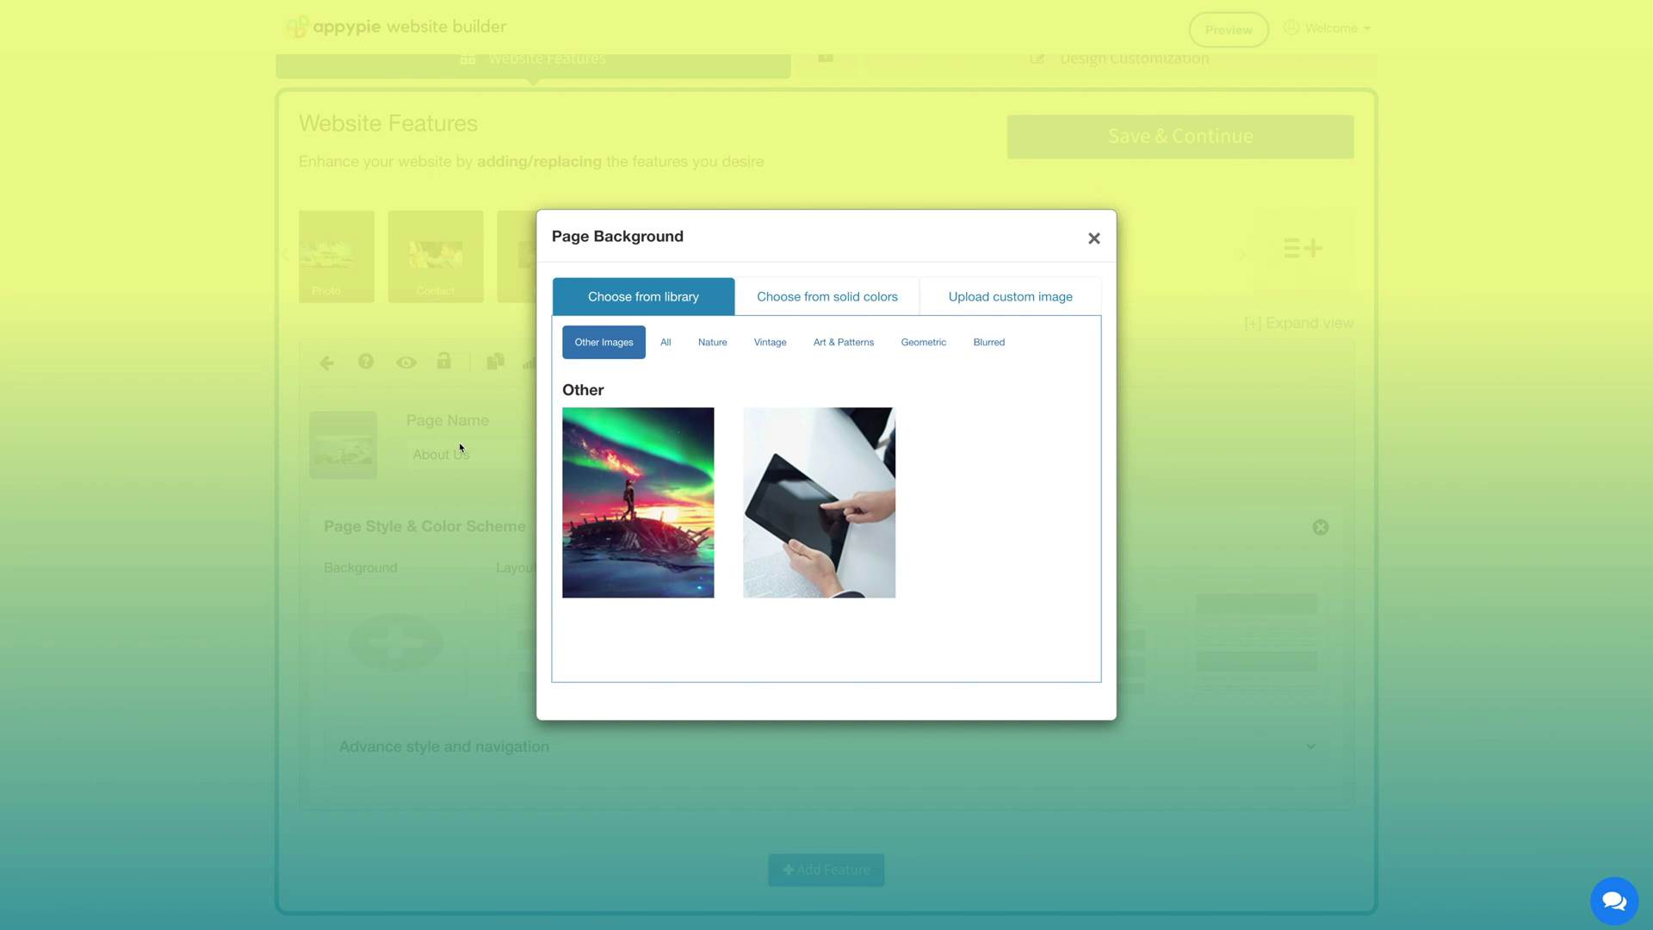
left_click(755, 304)
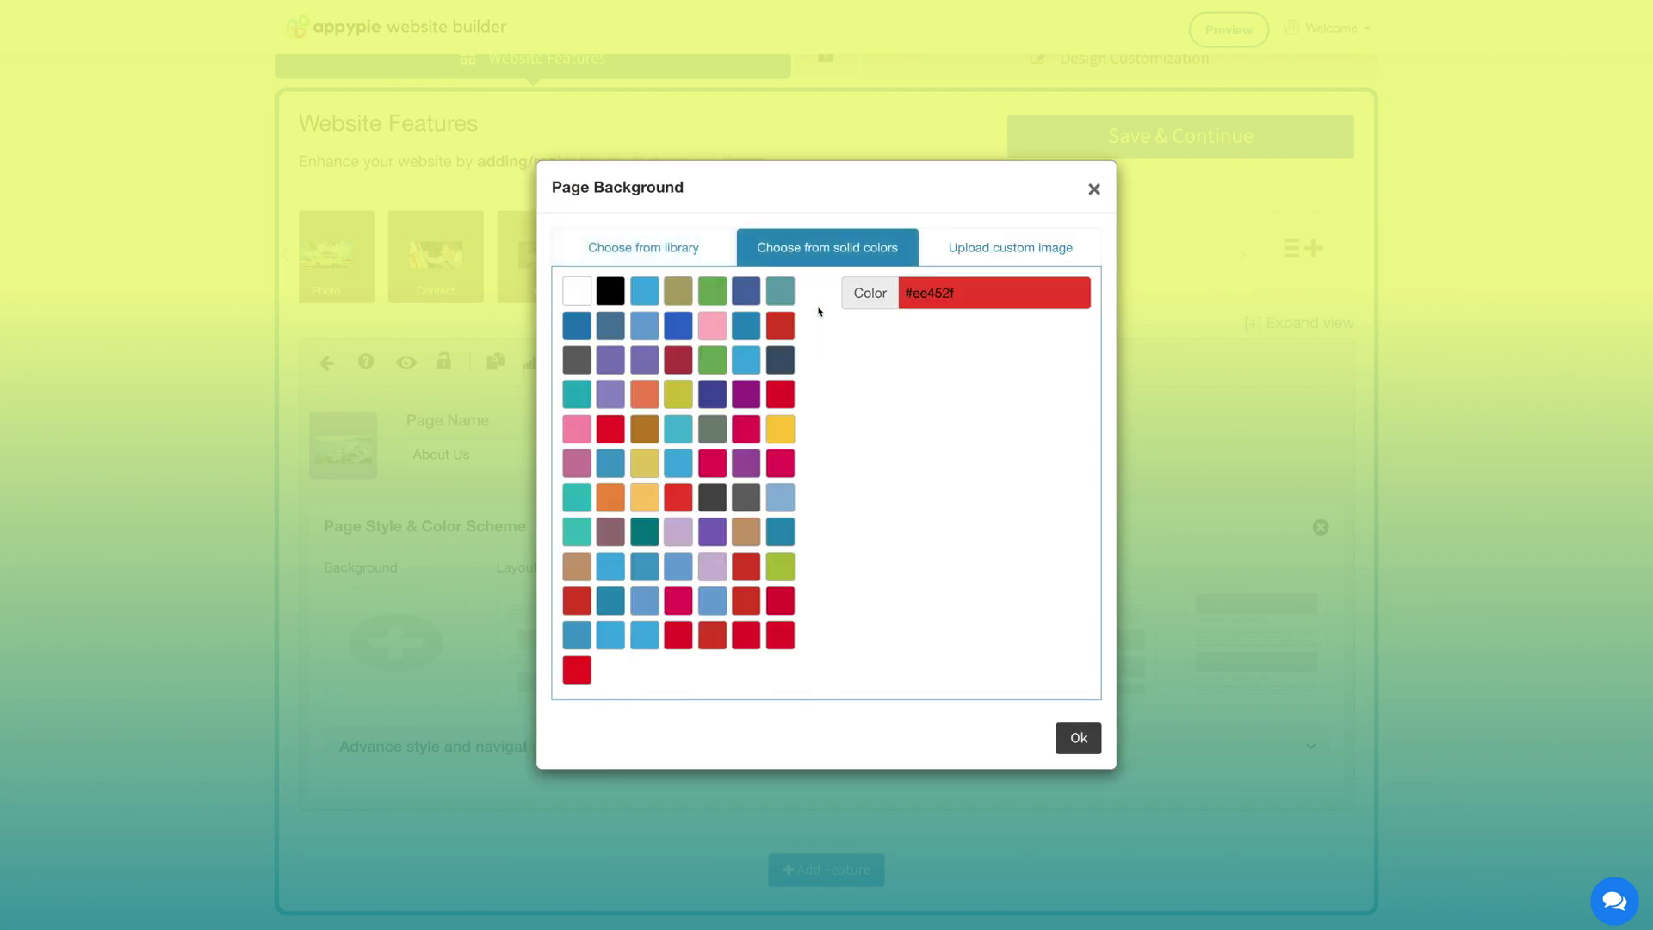
left_click(978, 257)
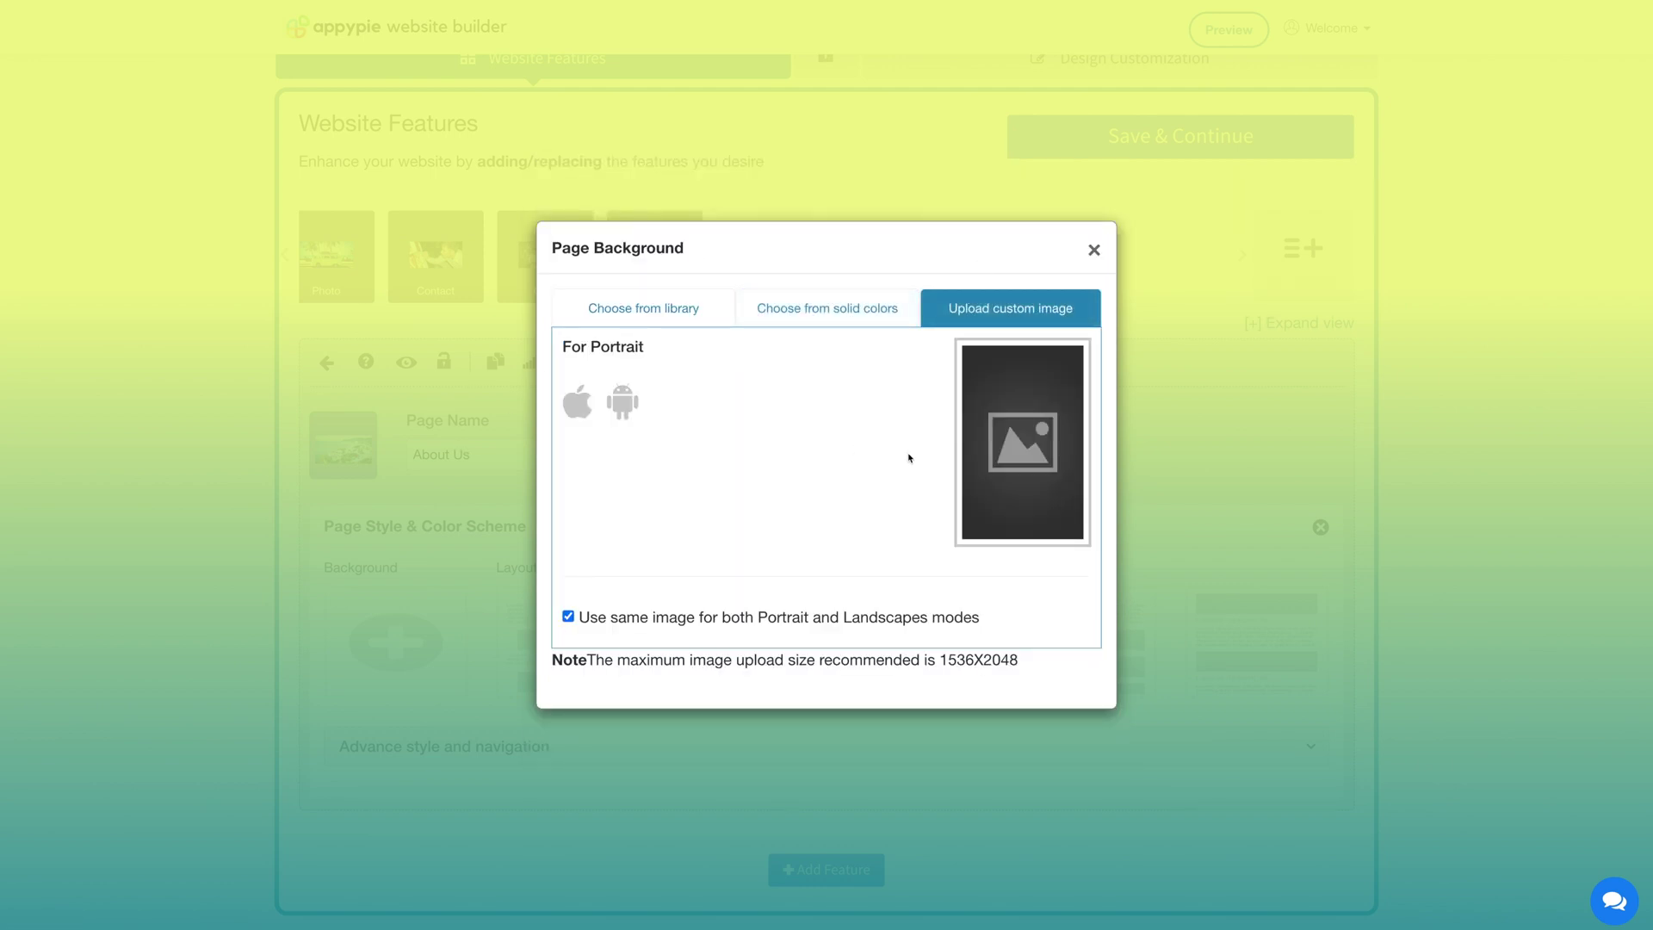
left_click(1093, 251)
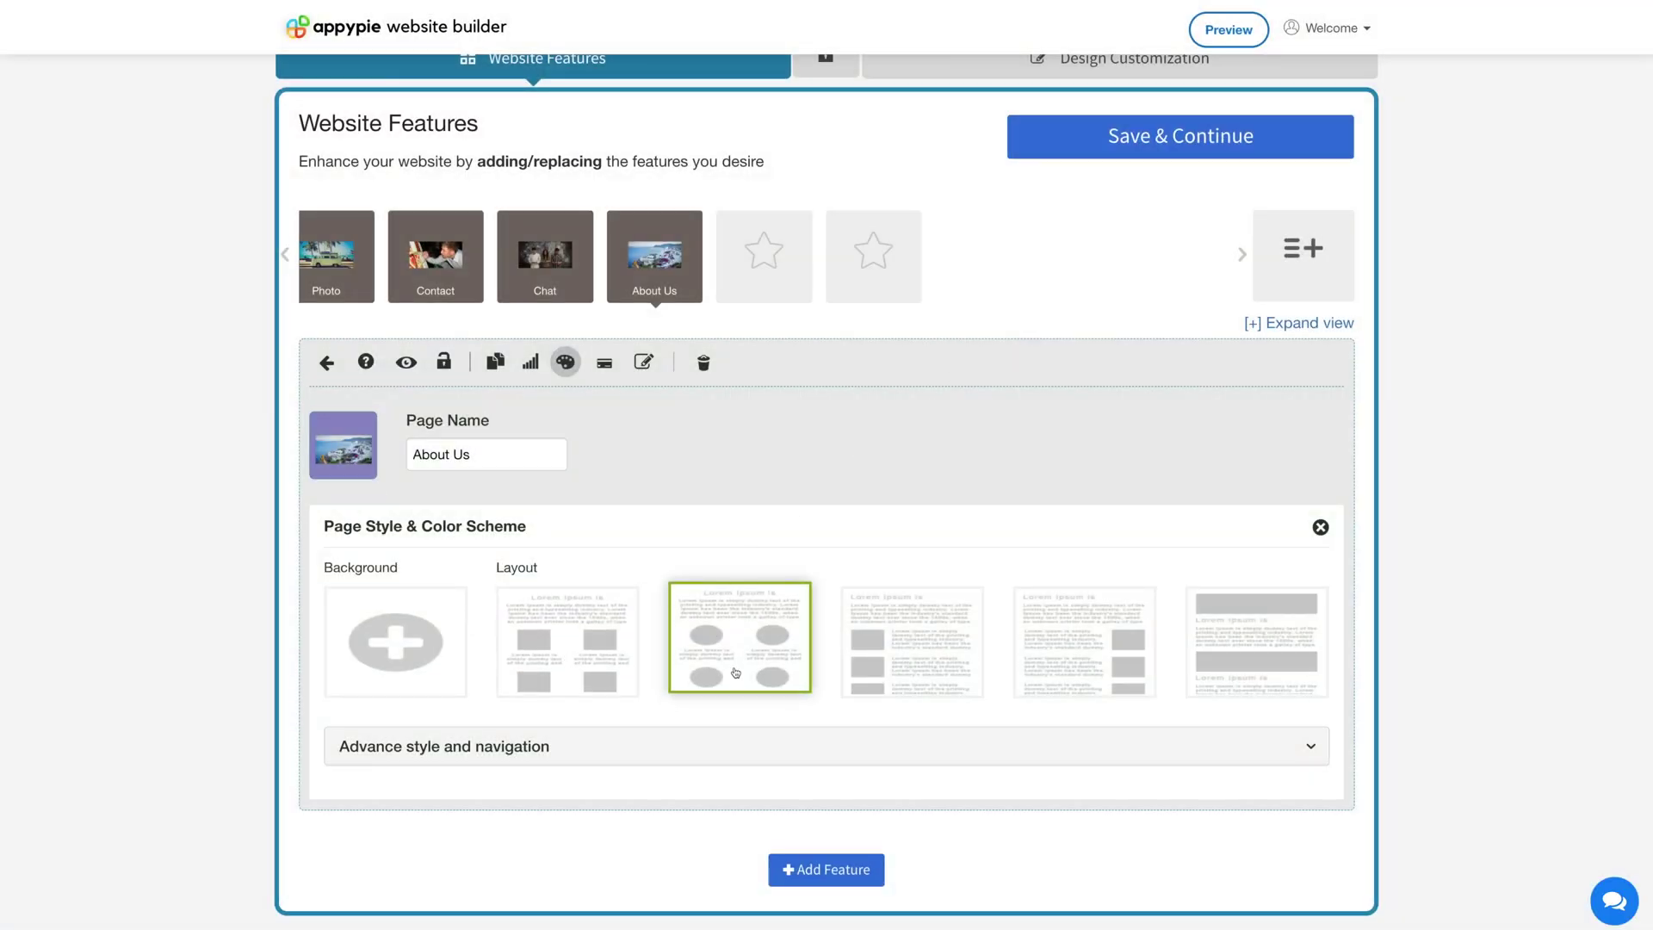
- Expand Advance style and navigation, then save the site with Save & Continue
left_click(673, 749)
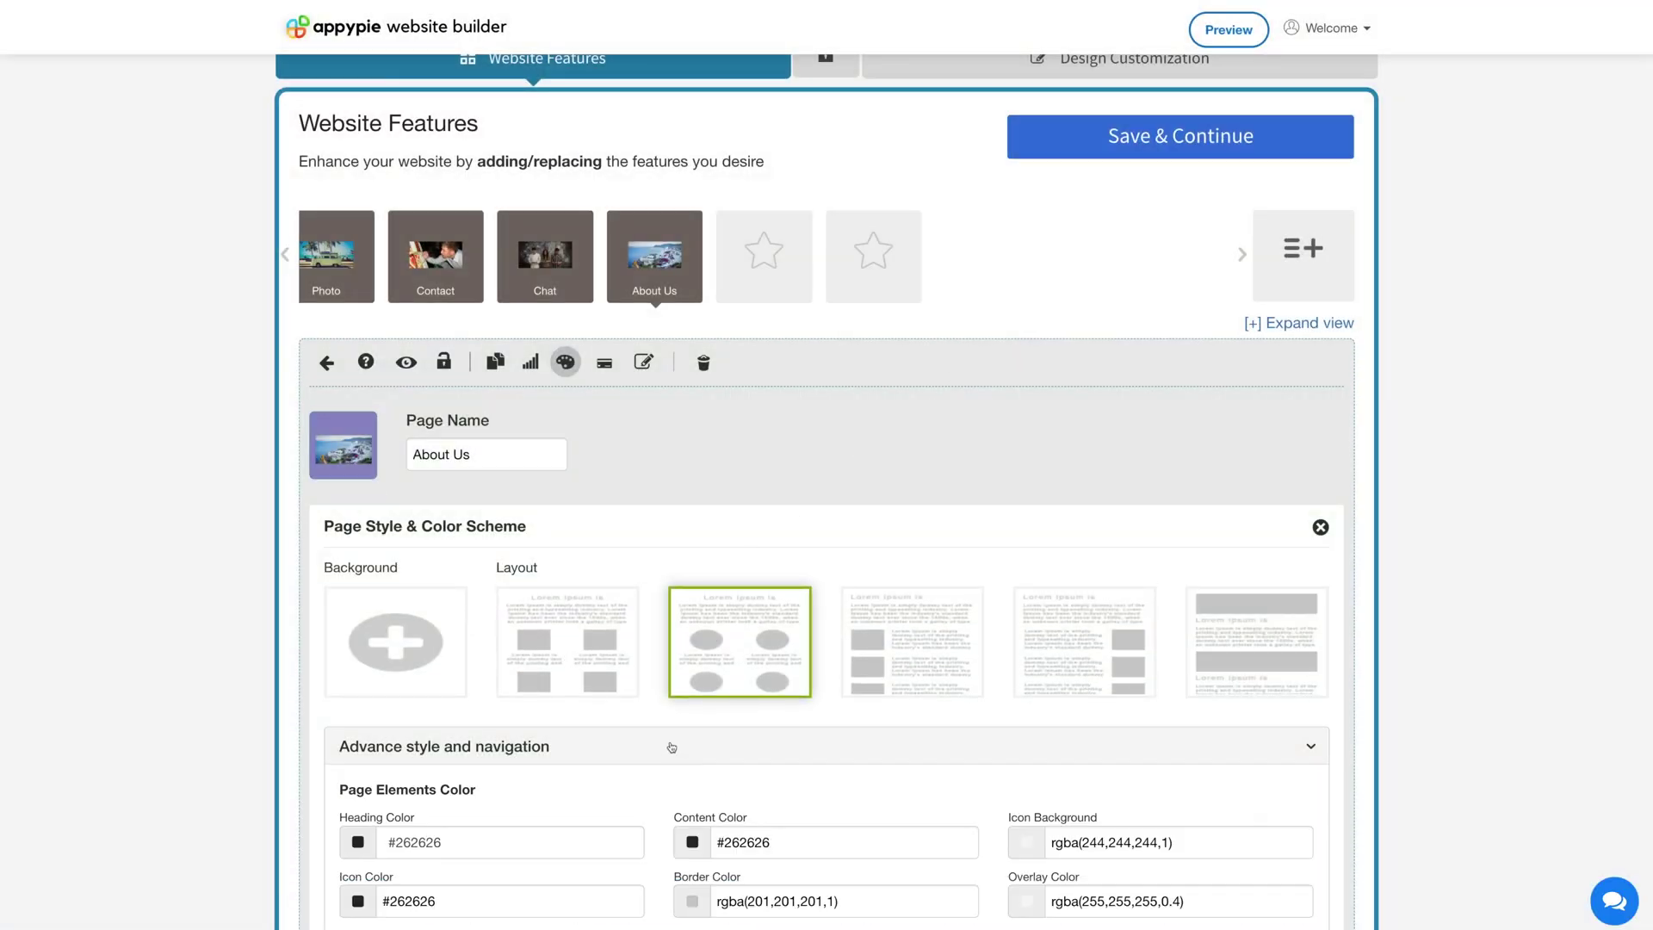
scroll(671, 746, "down", 3)
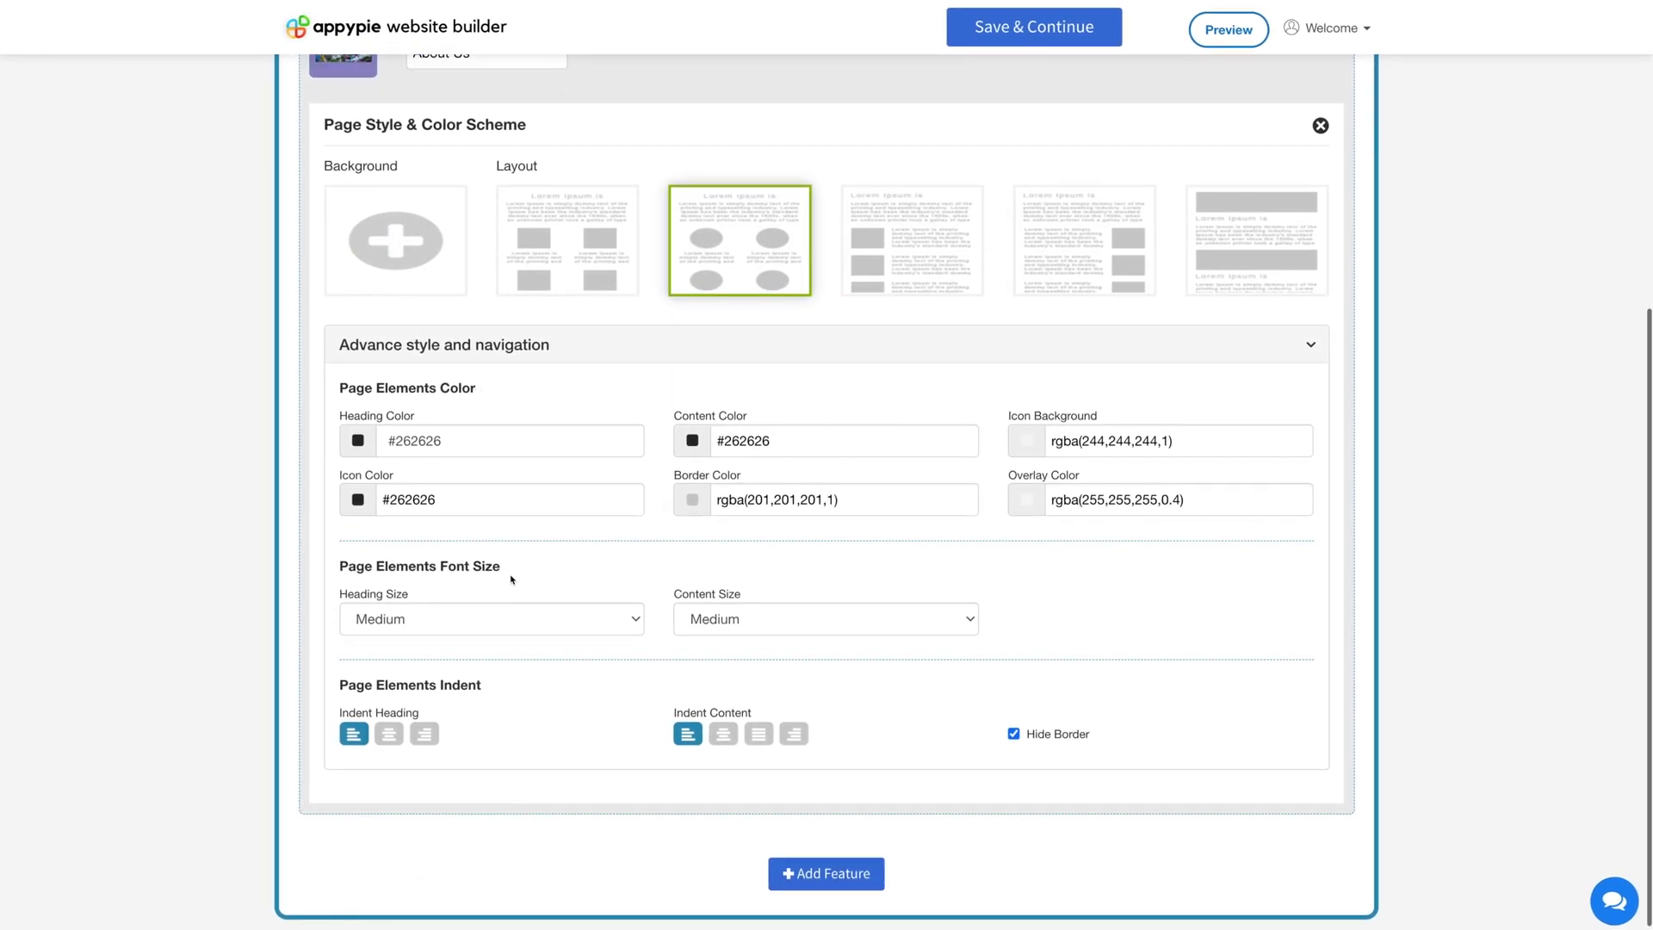
scroll(1090, 312, "up", 4)
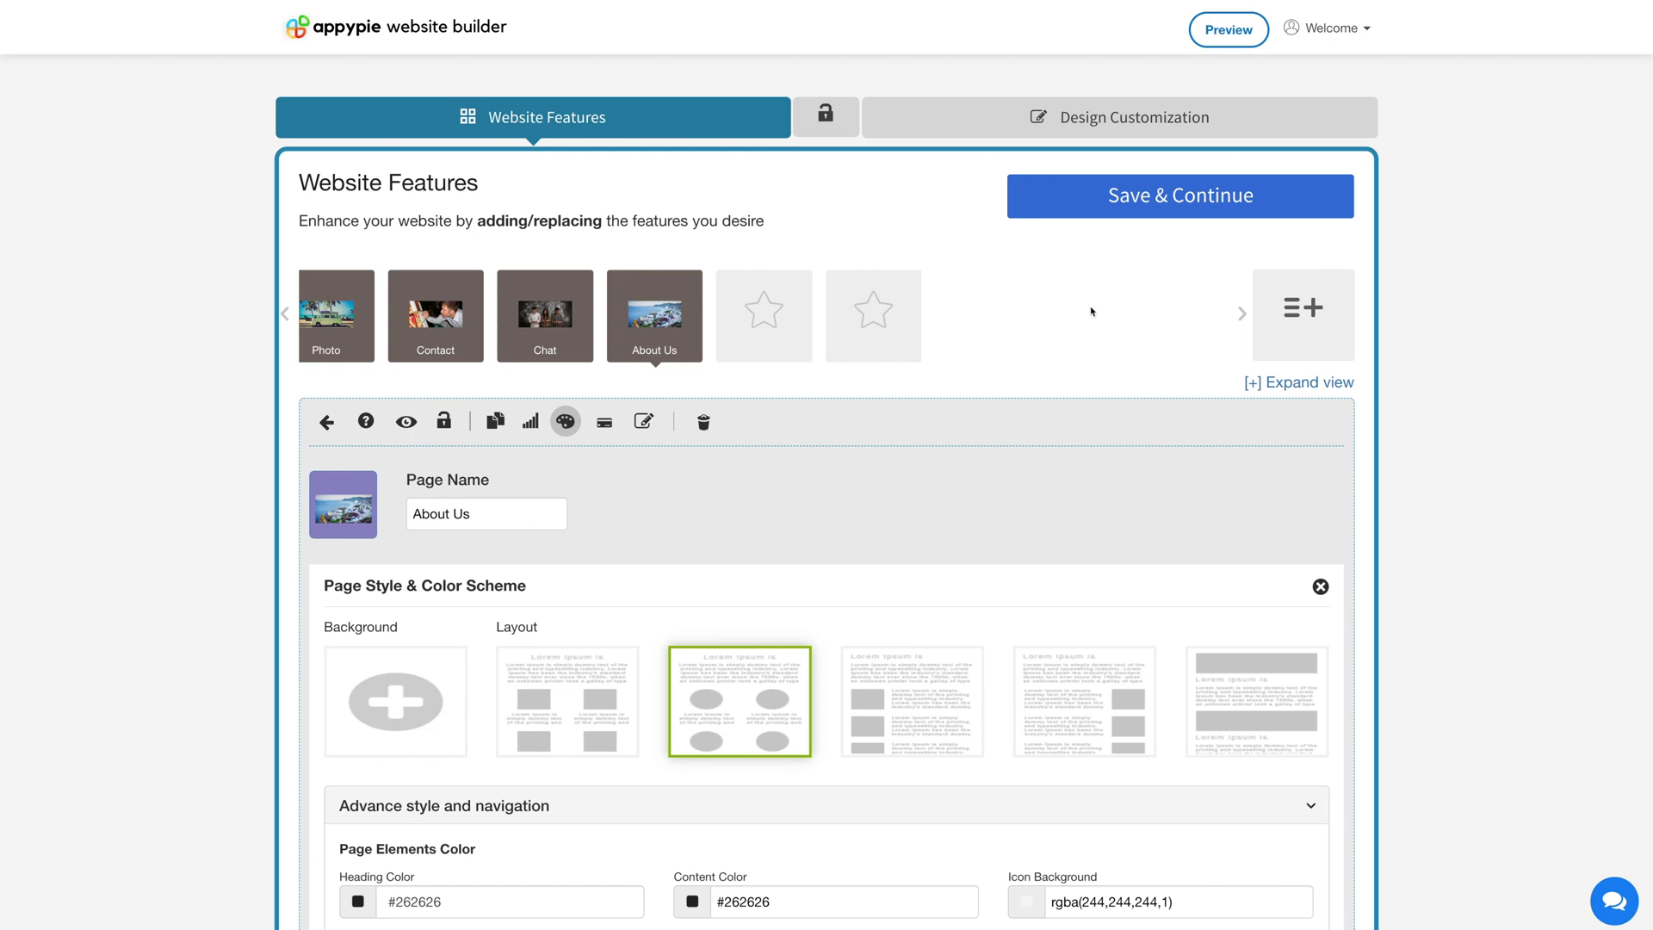
left_click(1156, 201)
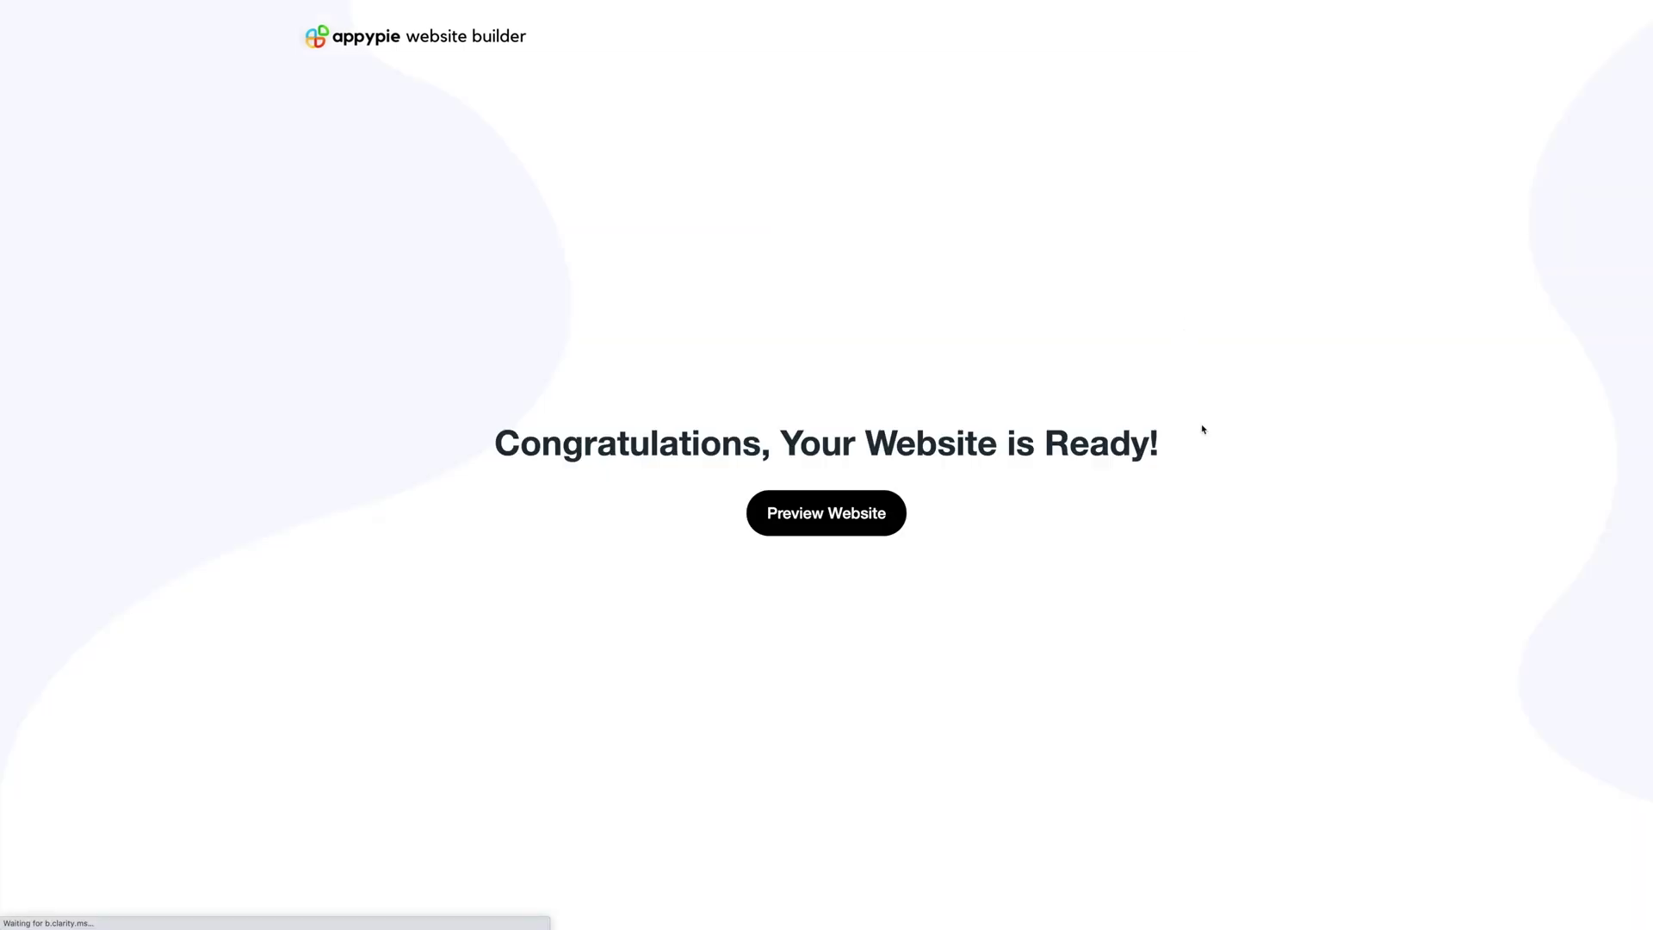
- Launch Preview Website to view the published About Us page
left_click(842, 521)
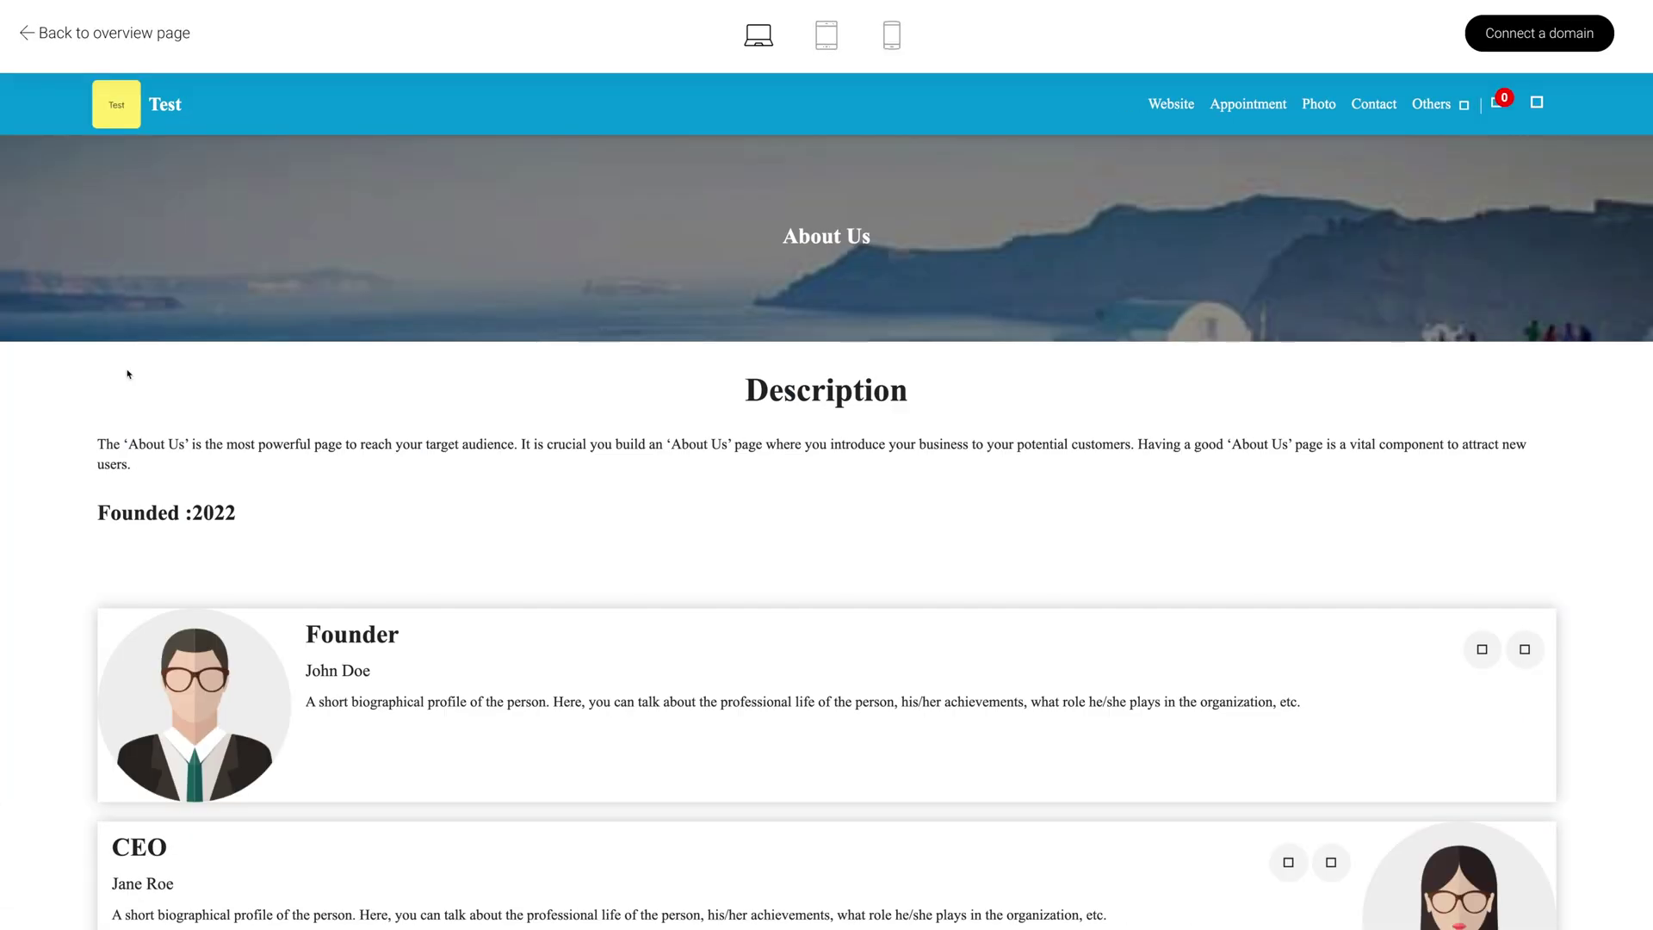
scroll(126, 374, "down", 3)
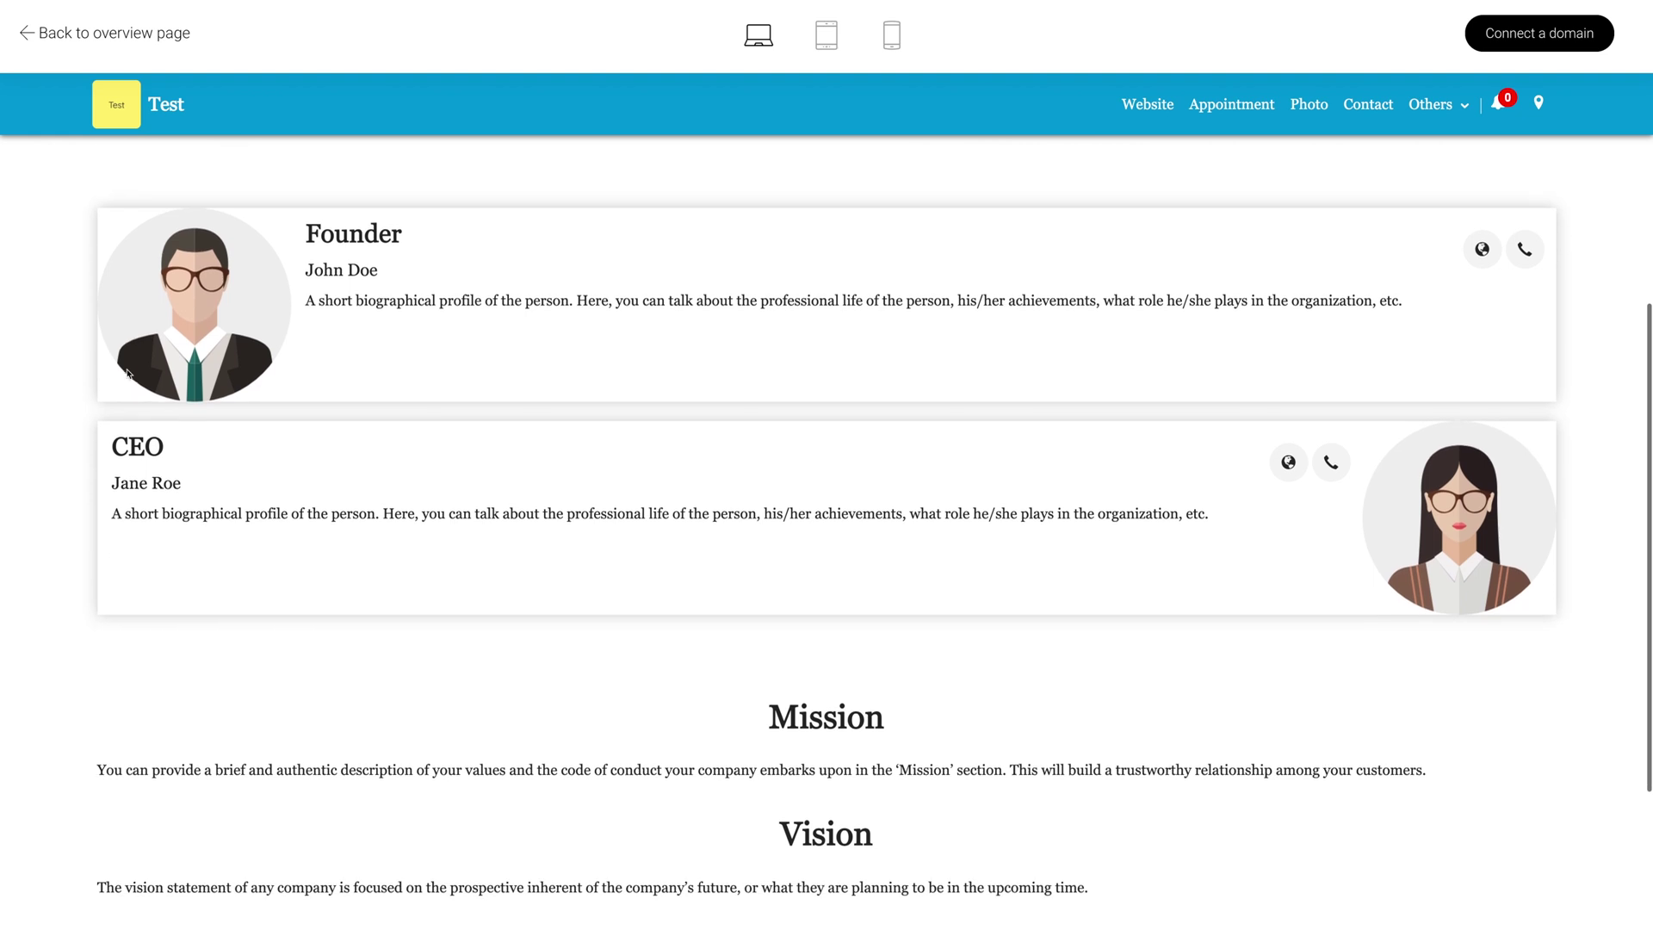
scroll(126, 374, "up", 2)
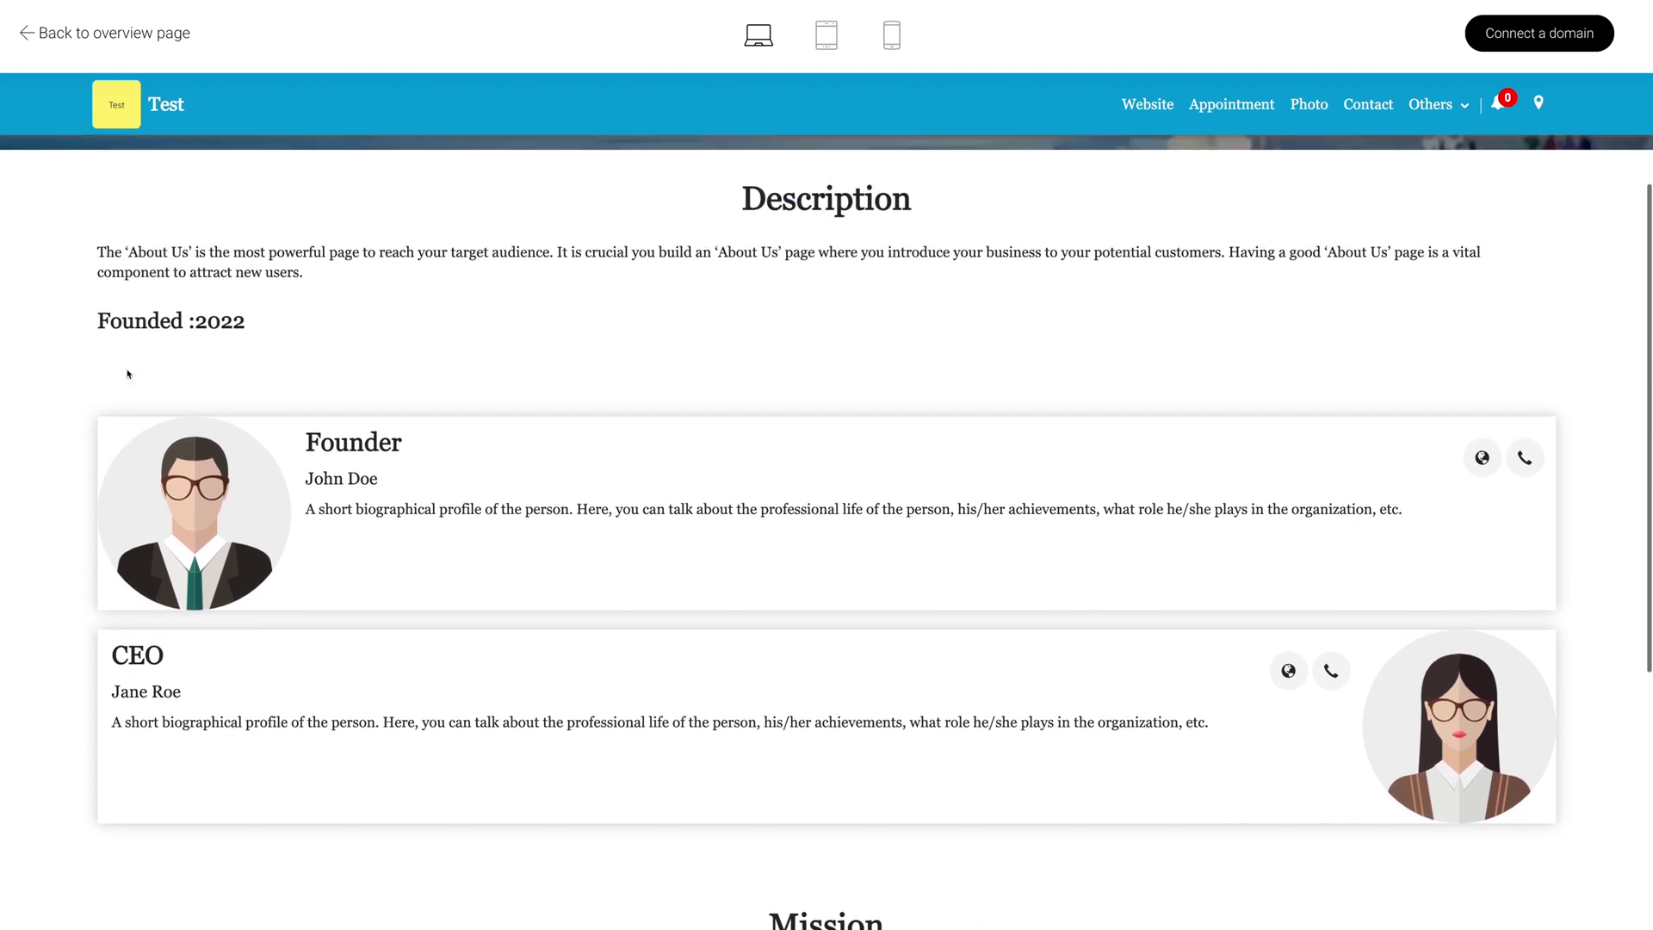
scroll(127, 373, "up", 2)
- Go back from the preview to the Test website's overview page
left_click(94, 35)
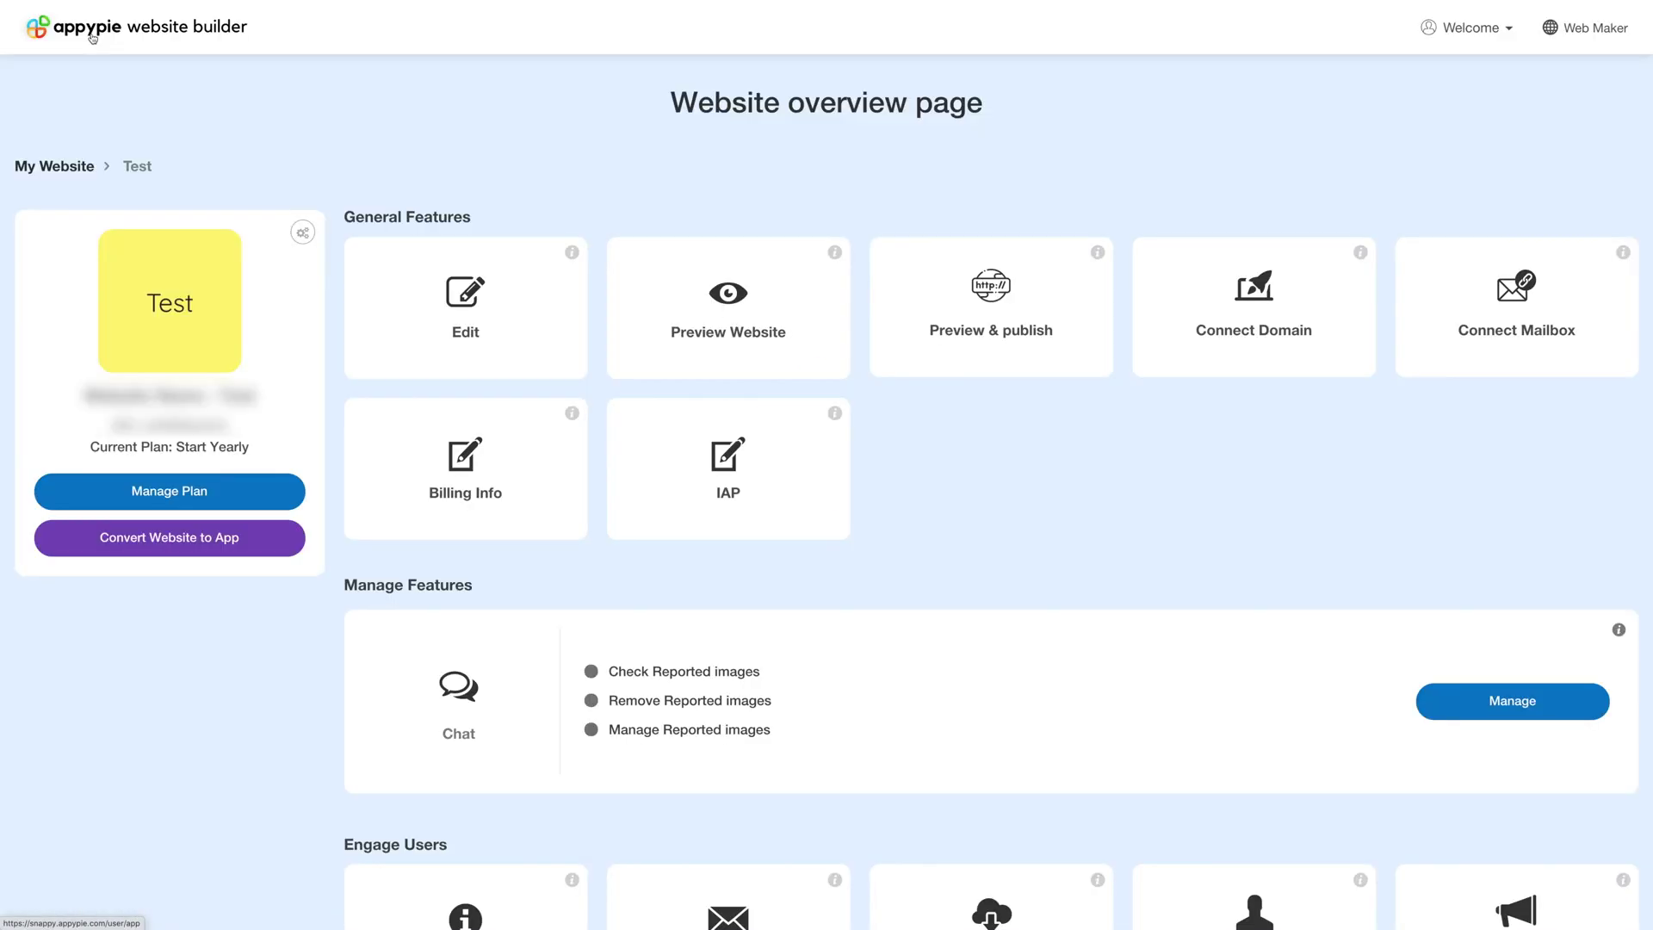